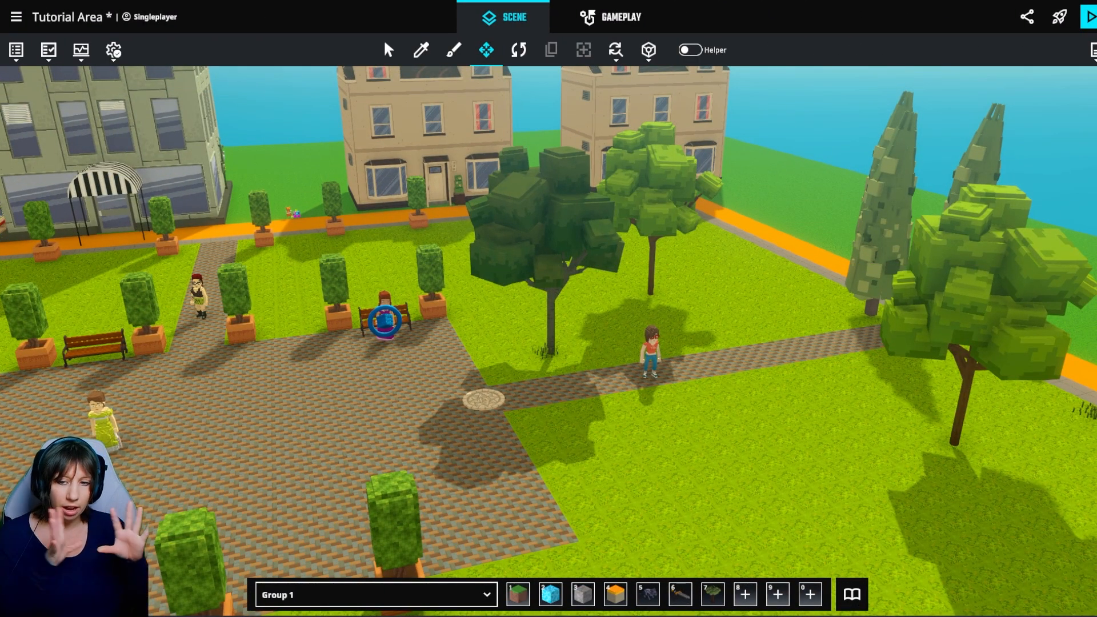
Step: Look at the quest objectives in the gameplay settings and return to the scene
right_click_drag(410, 412, 357, 448)
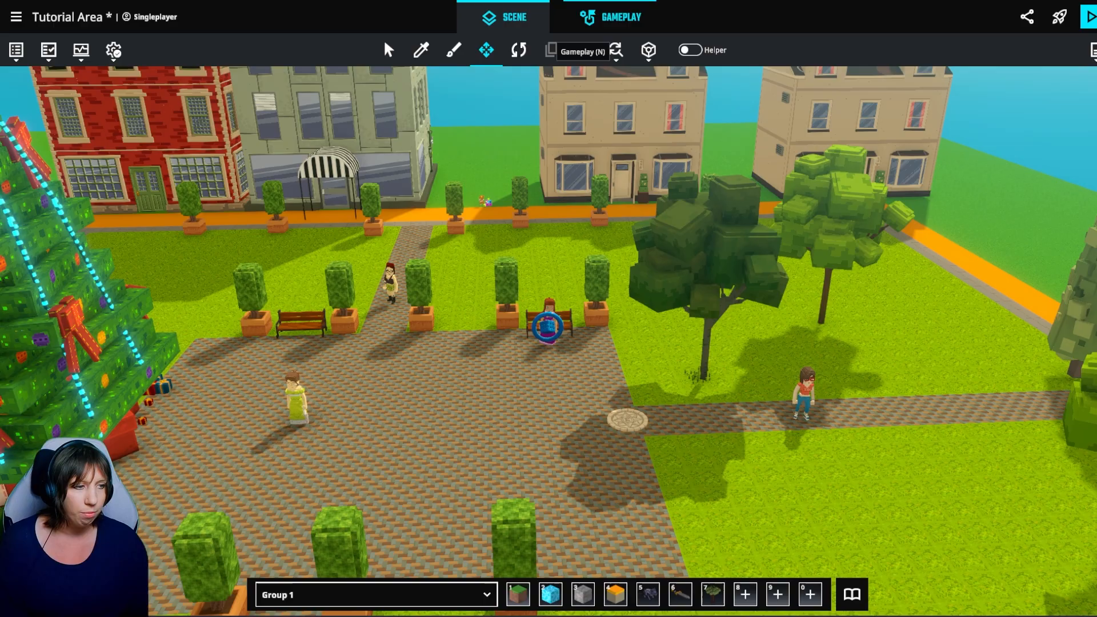
left_click(606, 20)
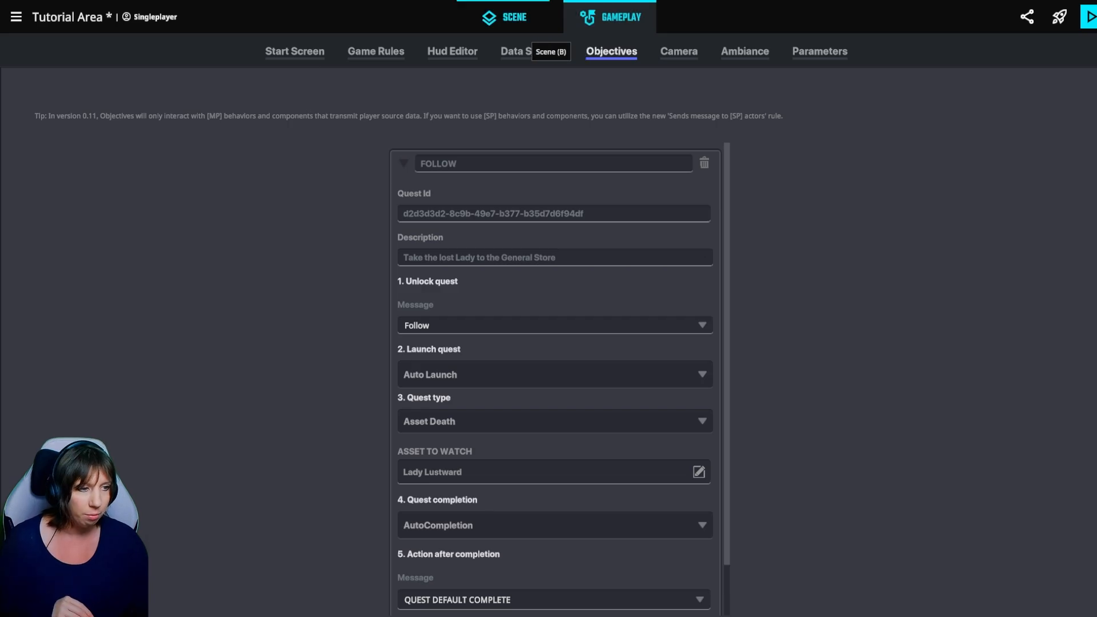
left_click(504, 17)
Step: Select Lady Lucinda on the plaza, browse the available behaviours without changing hers, and inspect her Walk module settings
left_click(296, 399)
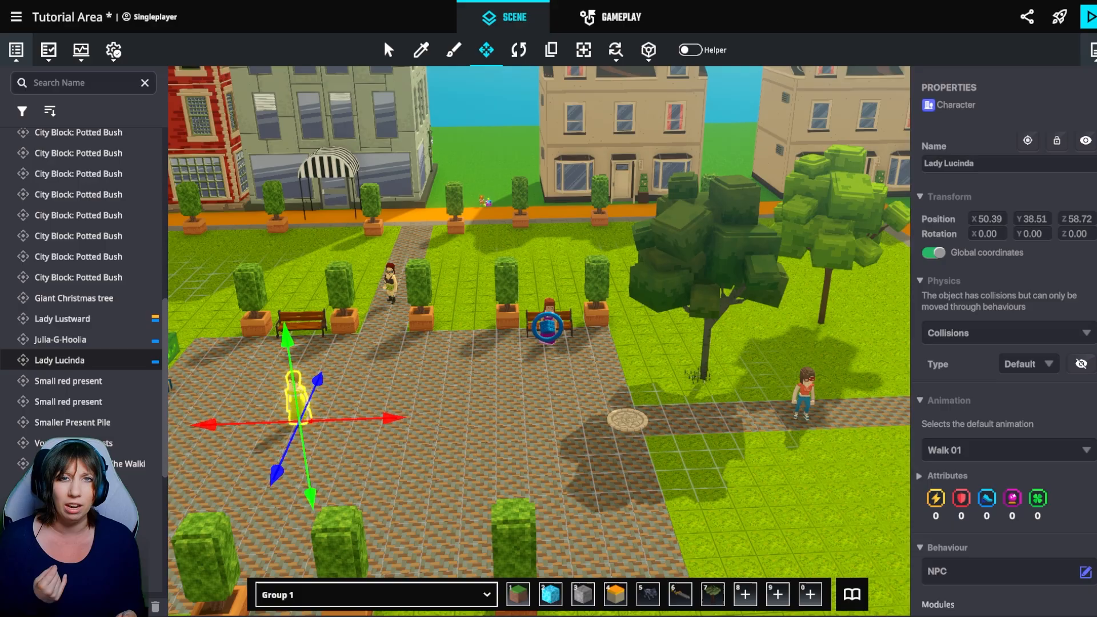
middle_click_drag(343, 514, 423, 486)
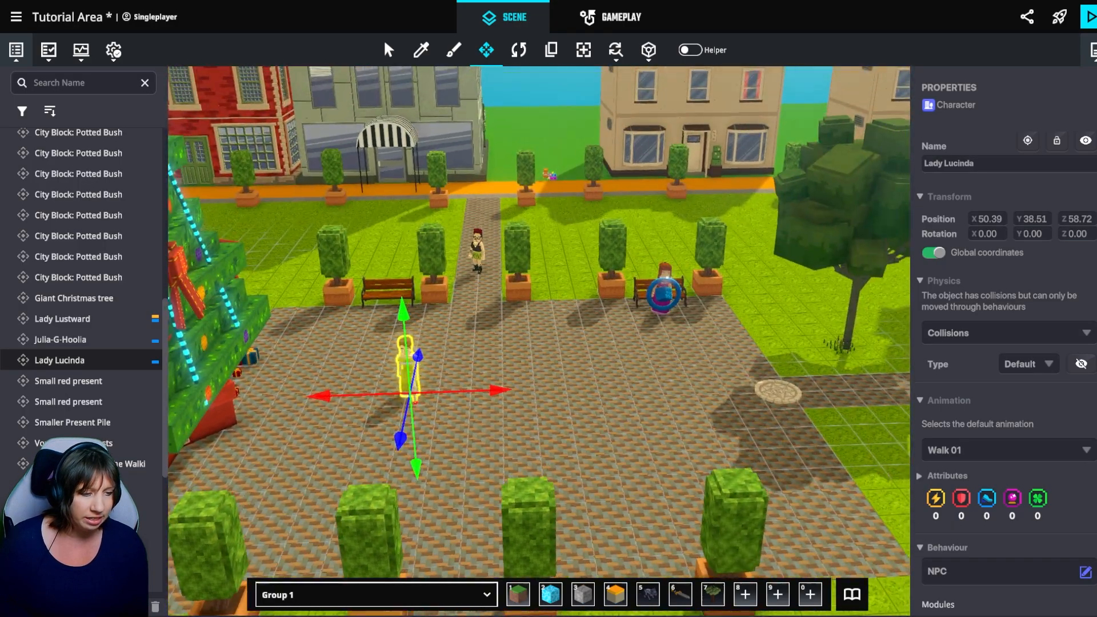
right_click_drag(422, 486, 340, 511)
scroll(1006, 400, "down", 2)
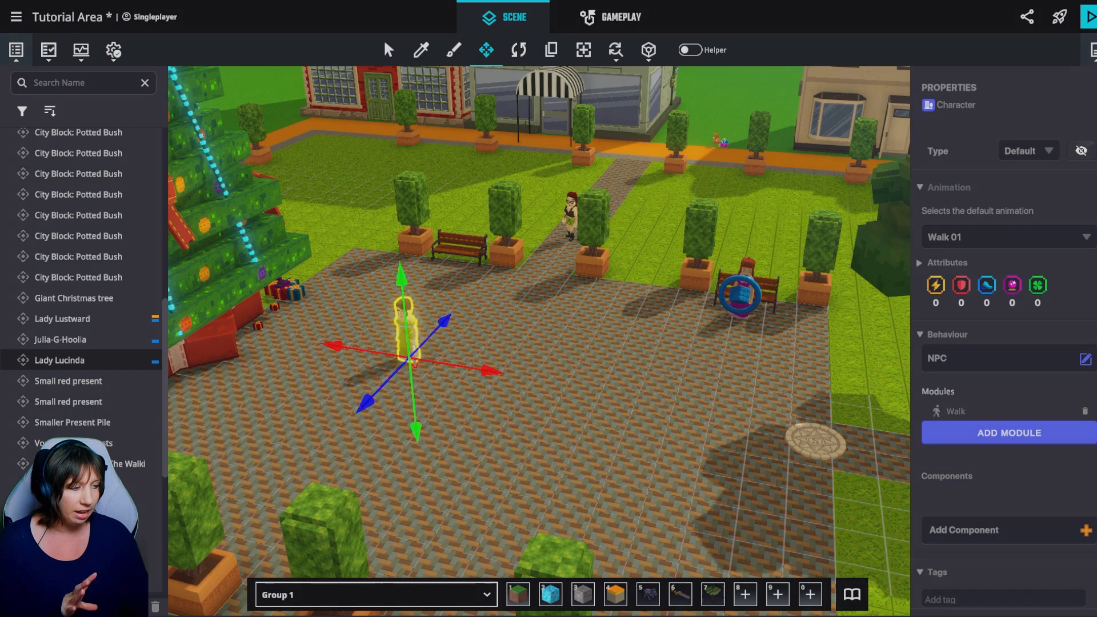
left_click(1085, 358)
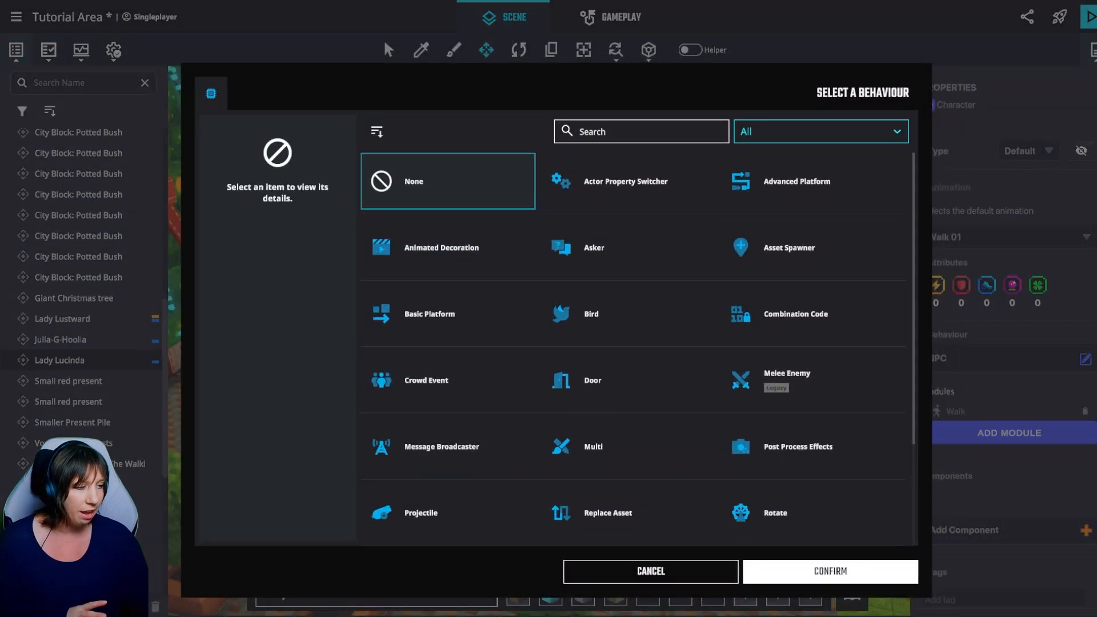
scroll(627, 513, "down", 2)
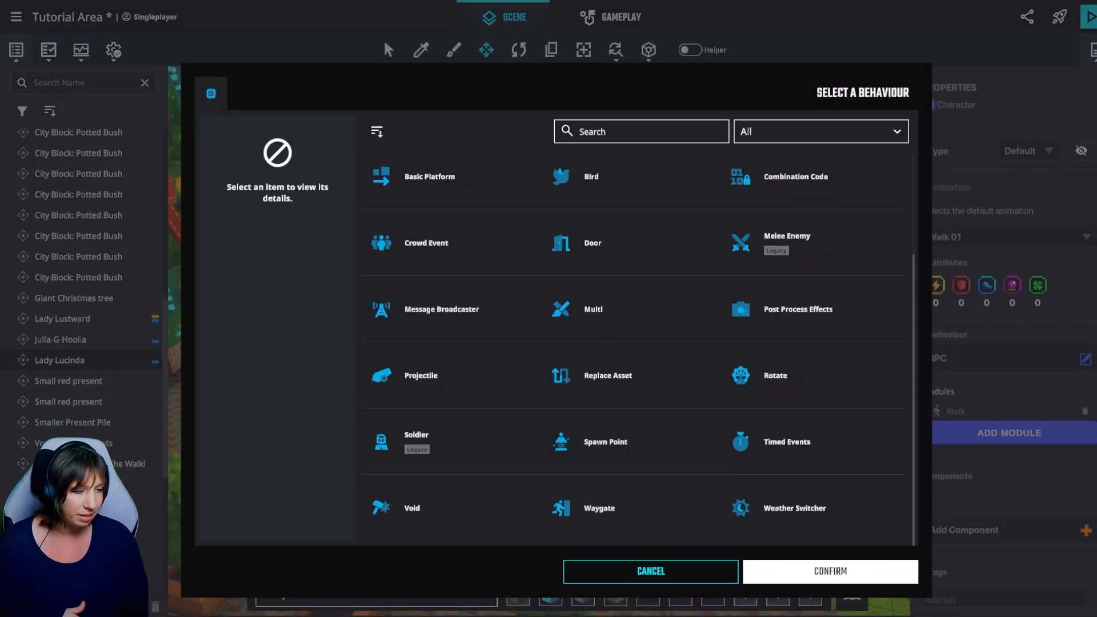
left_click(651, 571)
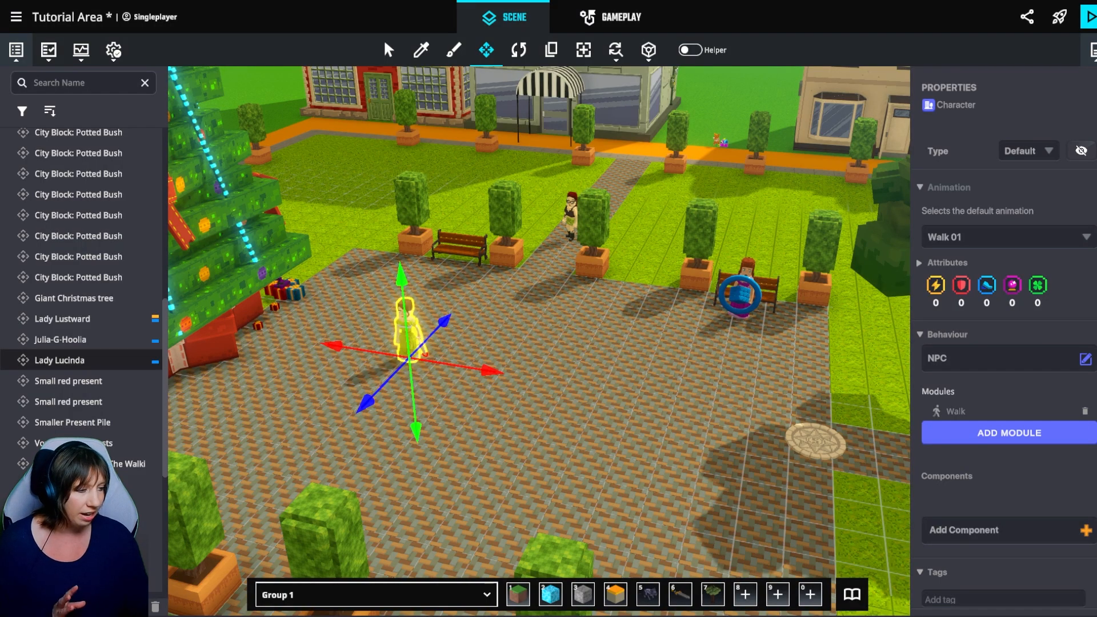
left_click(956, 411)
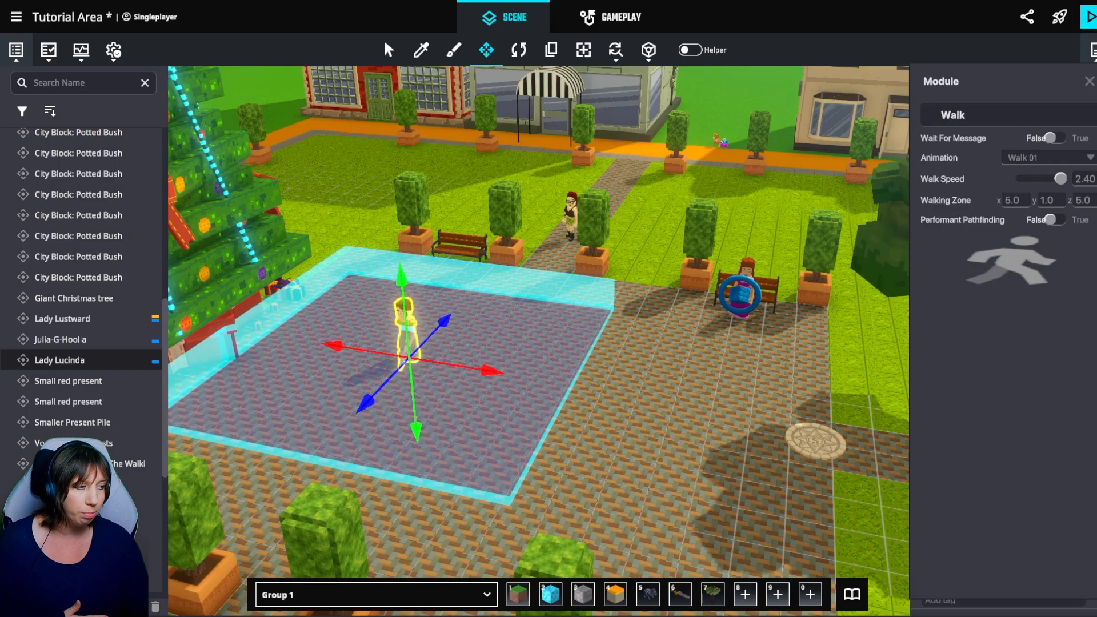
mouse_move(961, 220)
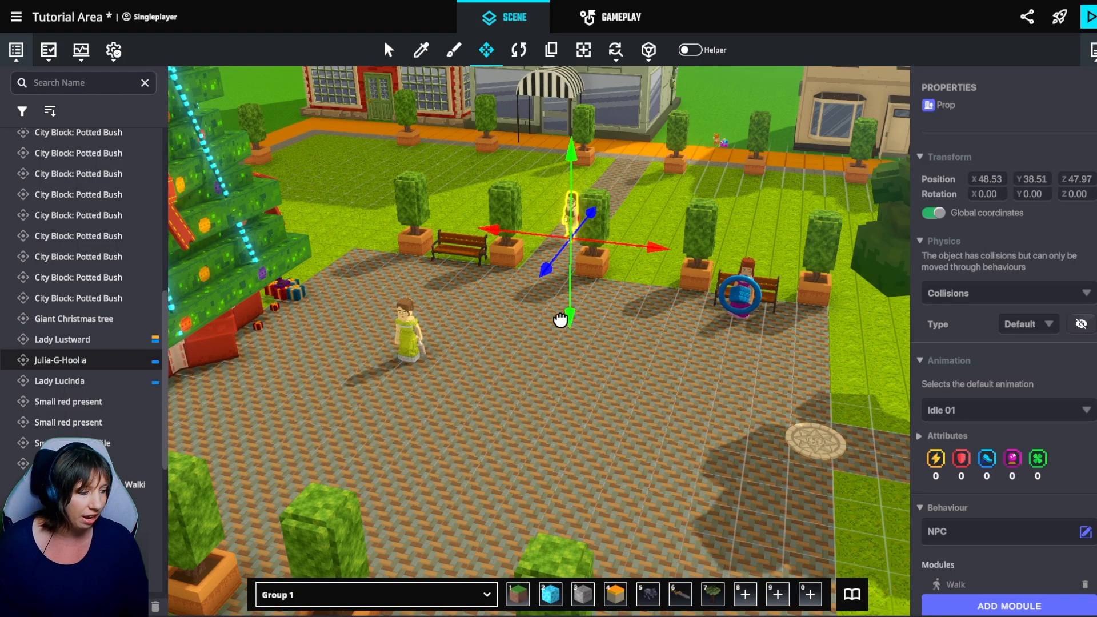
Step: Inspect the Walk module and the physics collision setting of the character standing on the brick path between the potted bushes
right_click_drag(560, 321, 612, 329)
scroll(583, 308, "up", 3)
scroll(1008, 371, "down", 5)
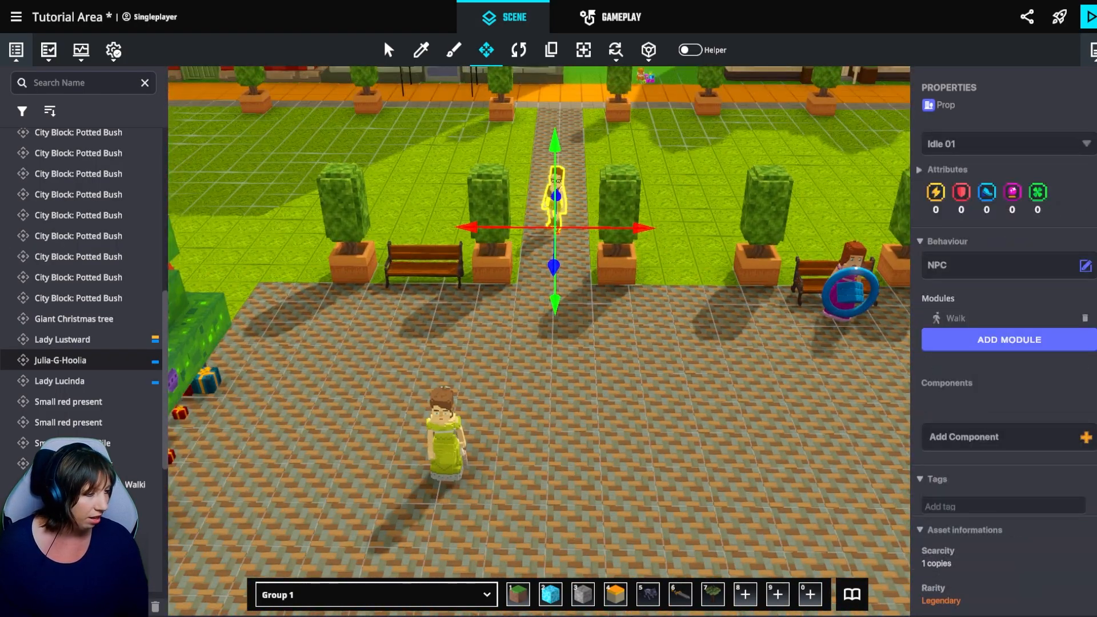
left_click(955, 319)
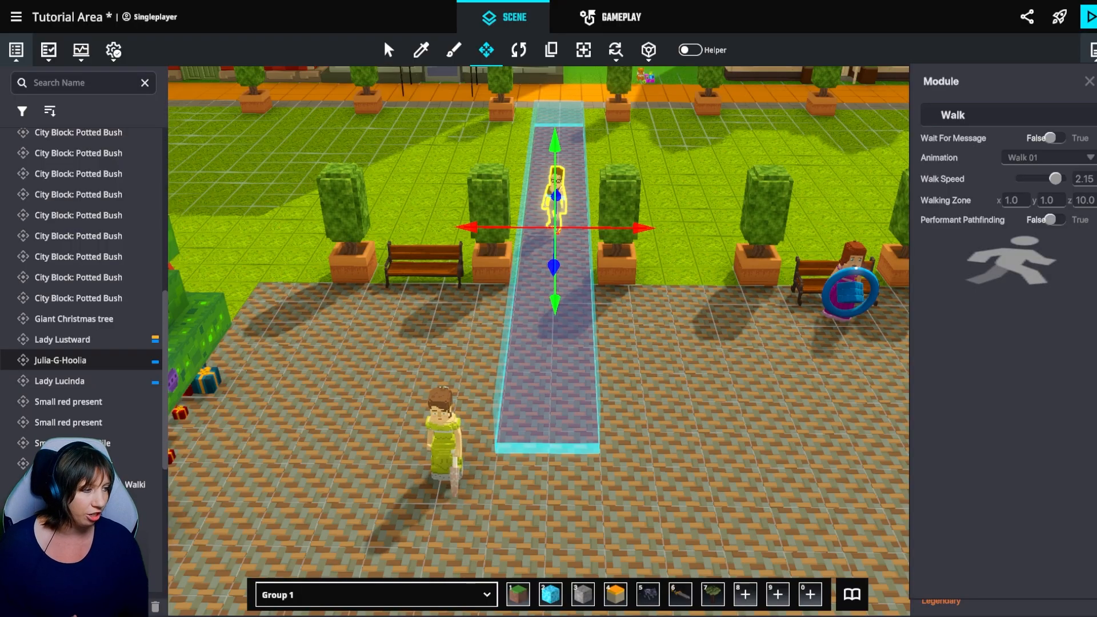
key("Escape")
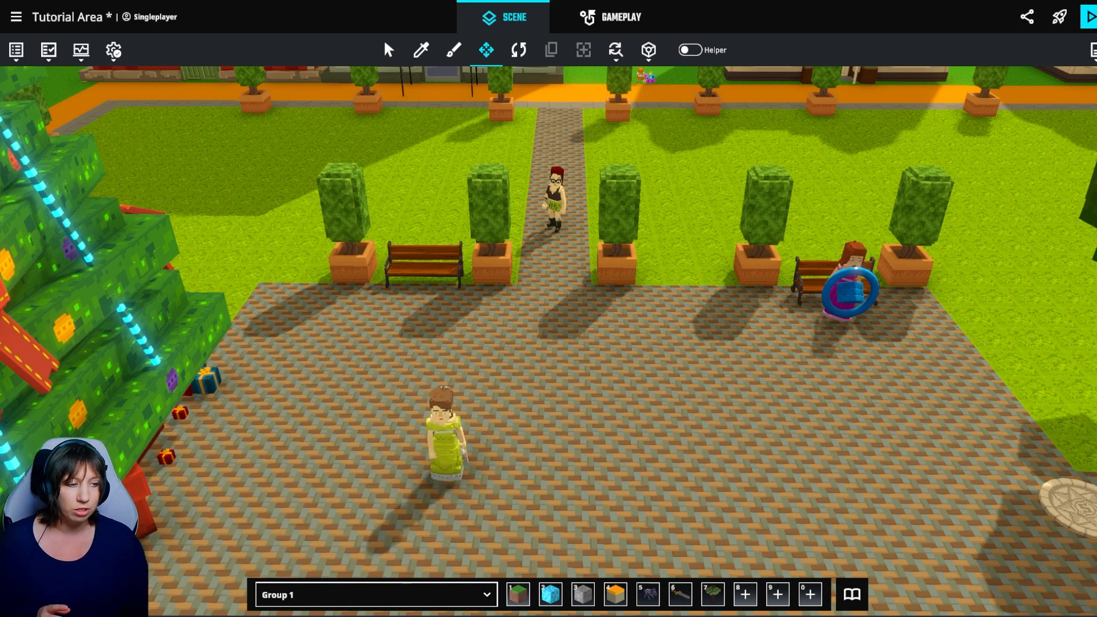
left_click(555, 198)
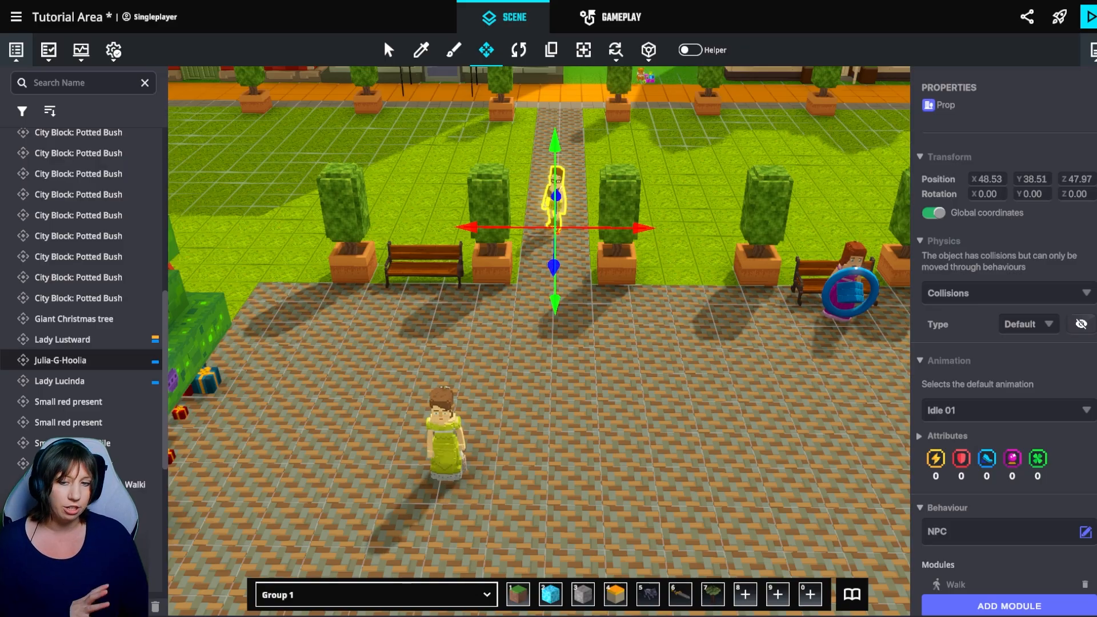
left_click(1009, 293)
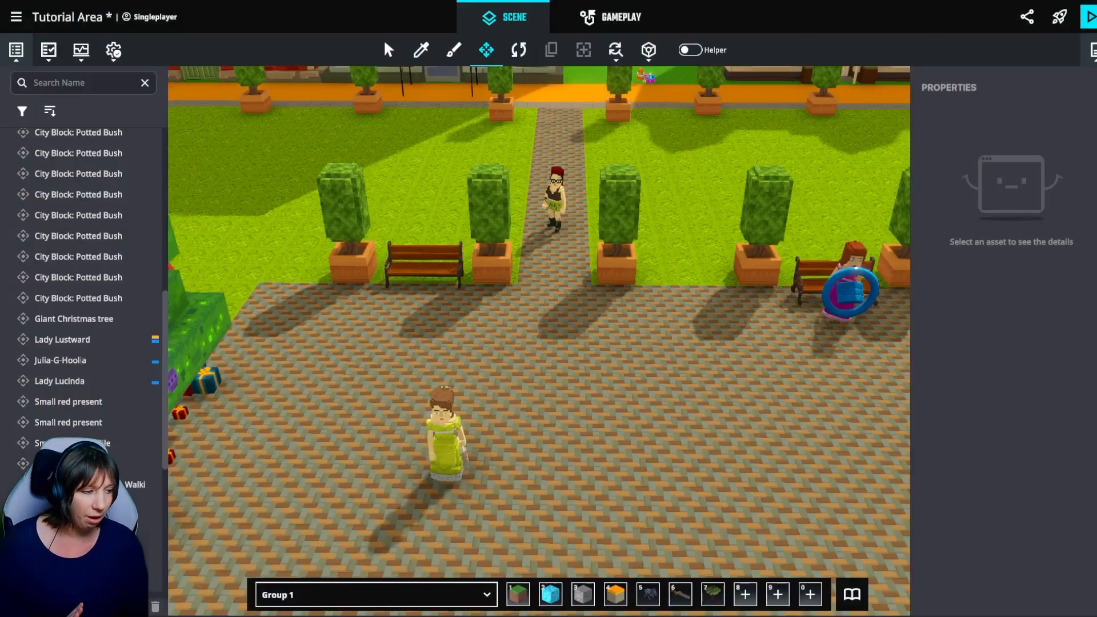
Step: Select Lady Lustward in front of the bench and view the modules that can be added to her NPC behaviour
middle_click_drag(891, 314, 632, 309)
scroll(632, 291, "up", 1)
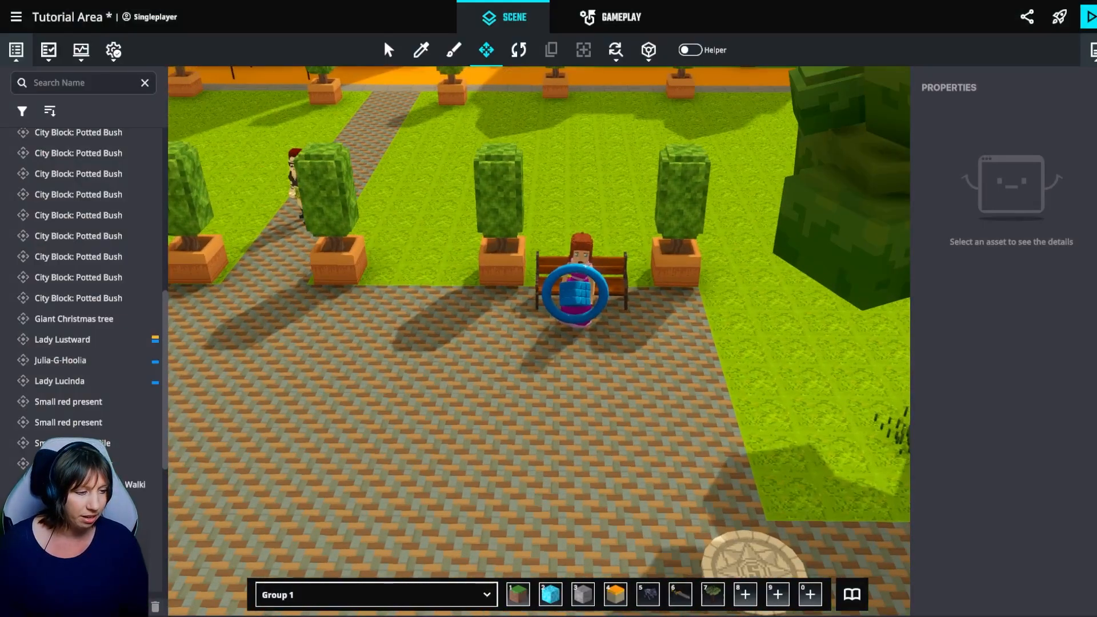
left_click(579, 271)
scroll(623, 275, "up", 5)
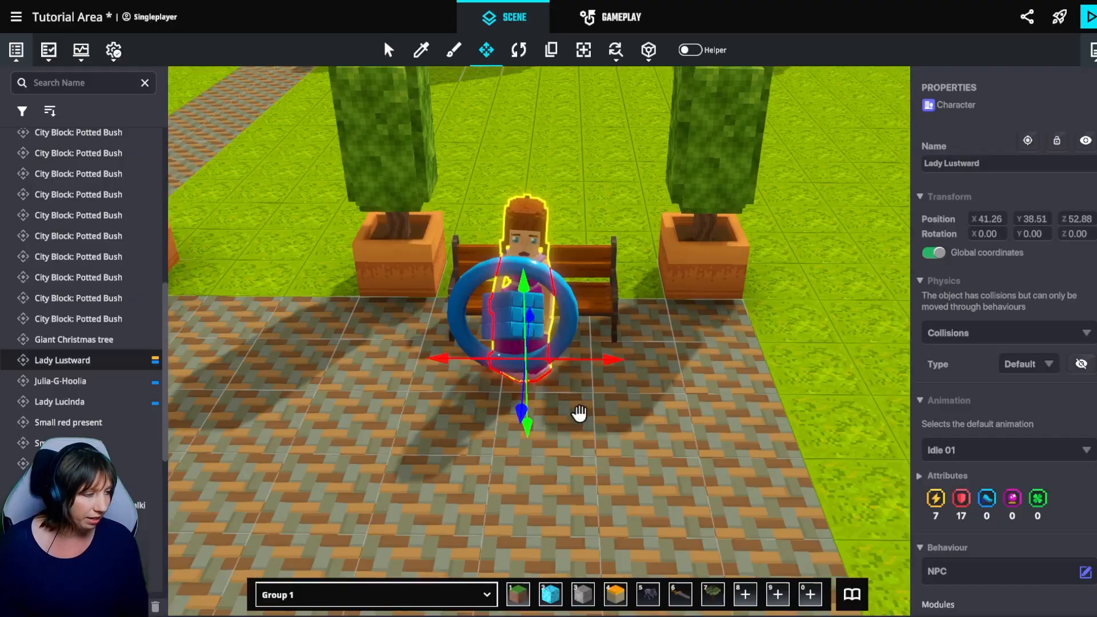
scroll(578, 411, "down", 3)
scroll(1005, 400, "down", 3)
left_click(1009, 432)
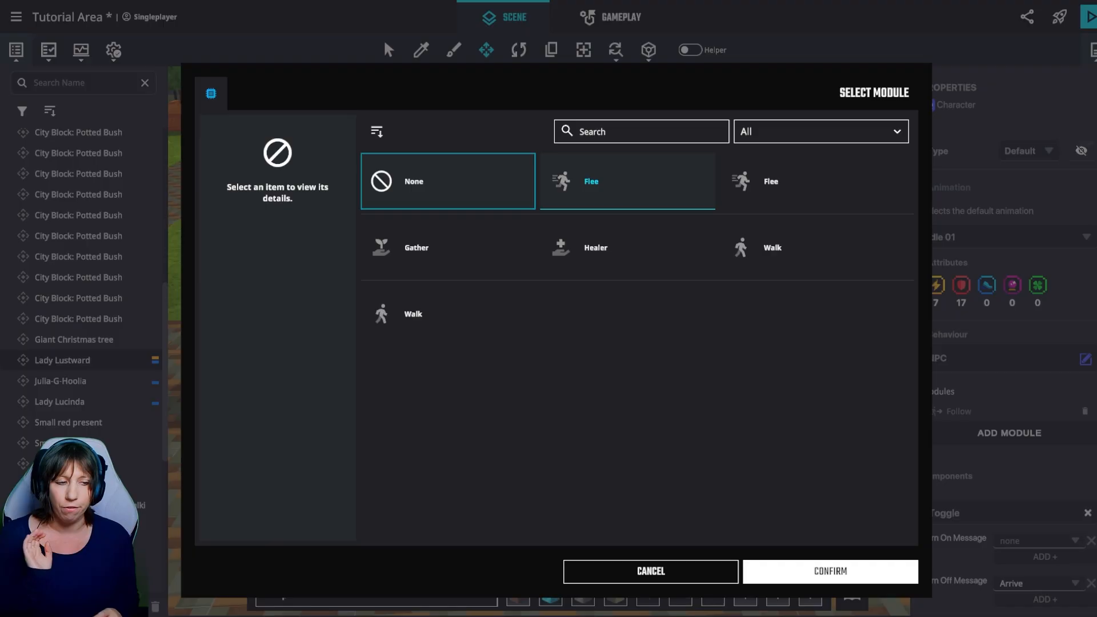
key("Escape")
Step: Check the Asker logic object in front of Lady Lustward, return to her, and review her Follow module, Toggle component and tags
right_click_drag(566, 465, 720, 502)
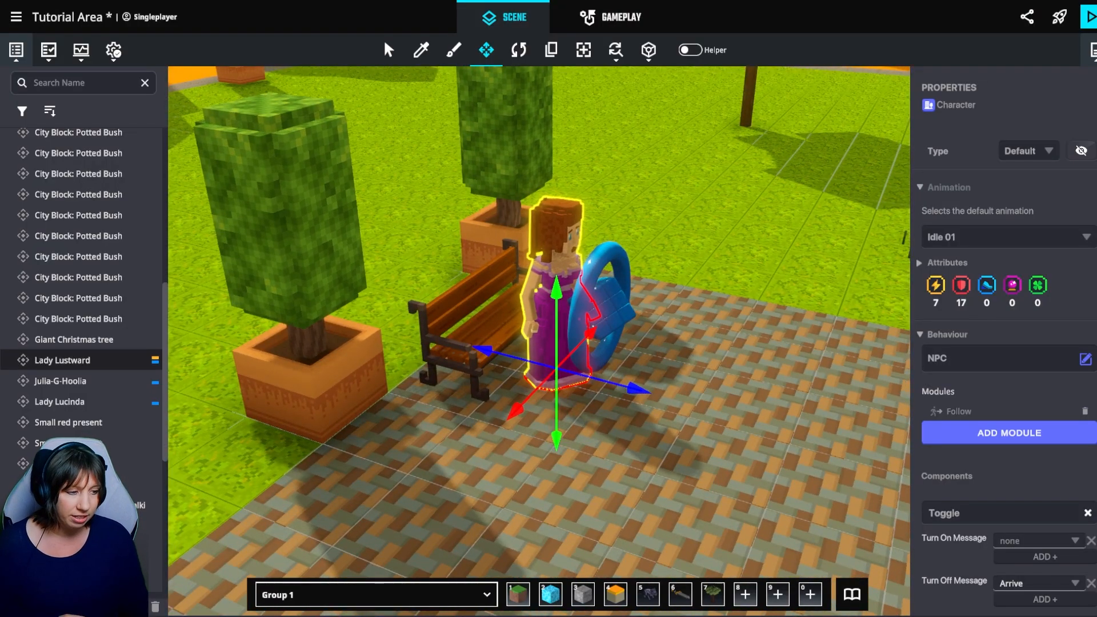
left_click(609, 305)
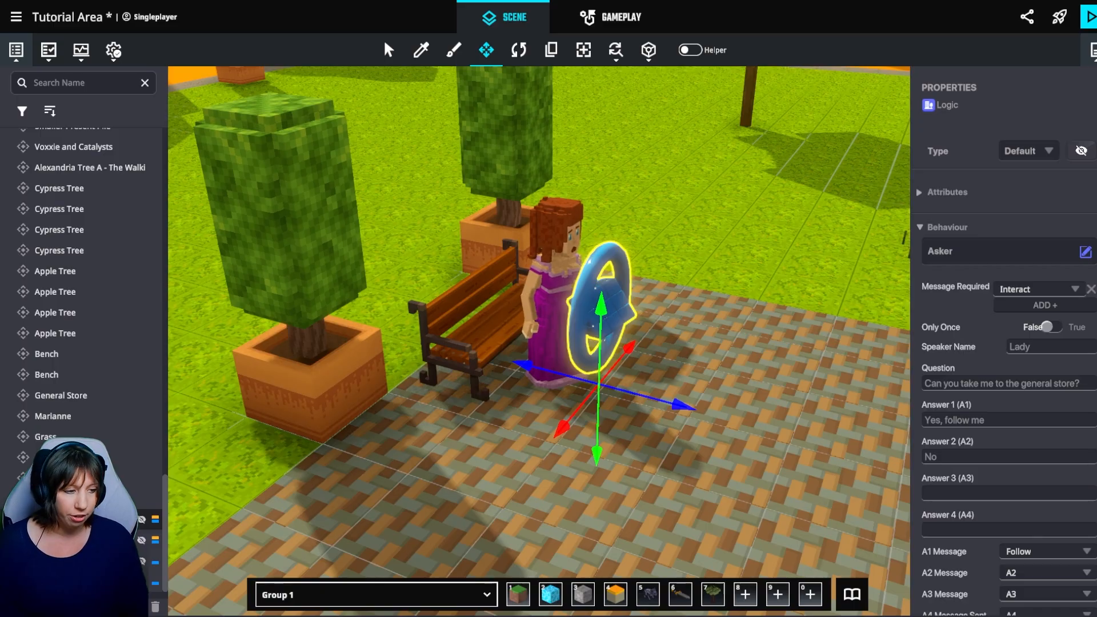
left_click(552, 309)
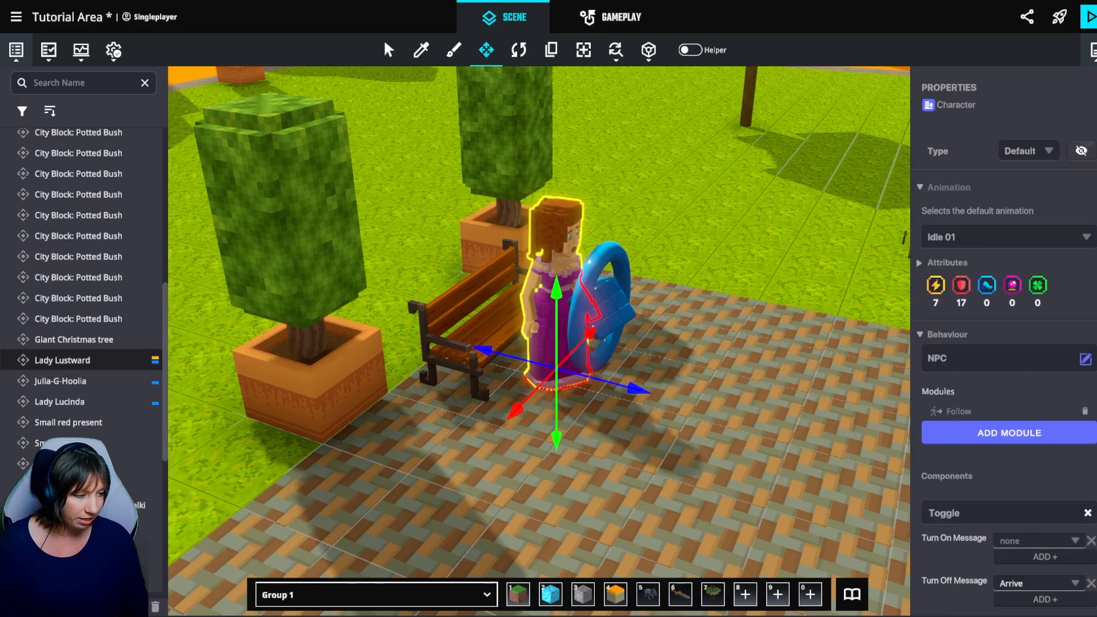
scroll(1008, 343, "down", 3)
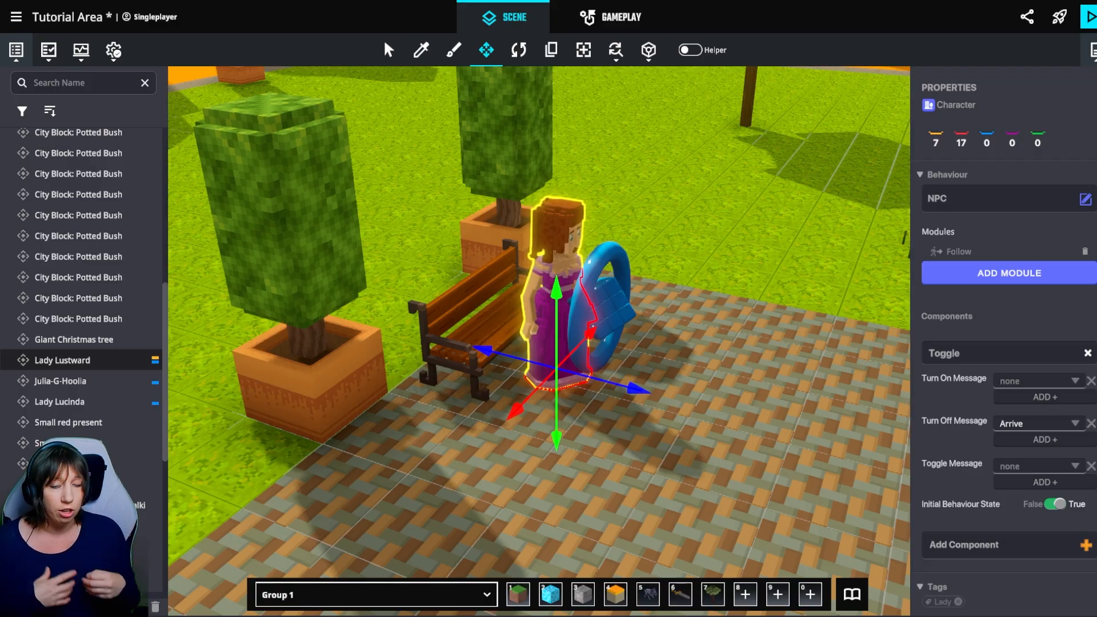
scroll(1008, 372, "down", 1)
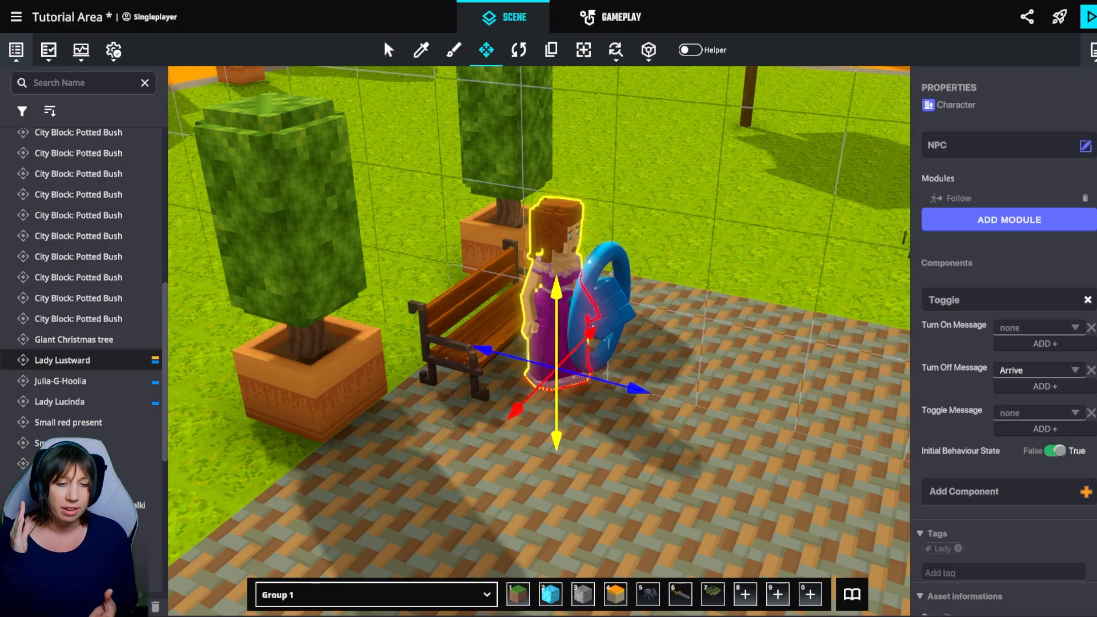
Step: Examine the Asker's placement, required message, question, answers, answer messages and Toggle component
left_click(612, 305)
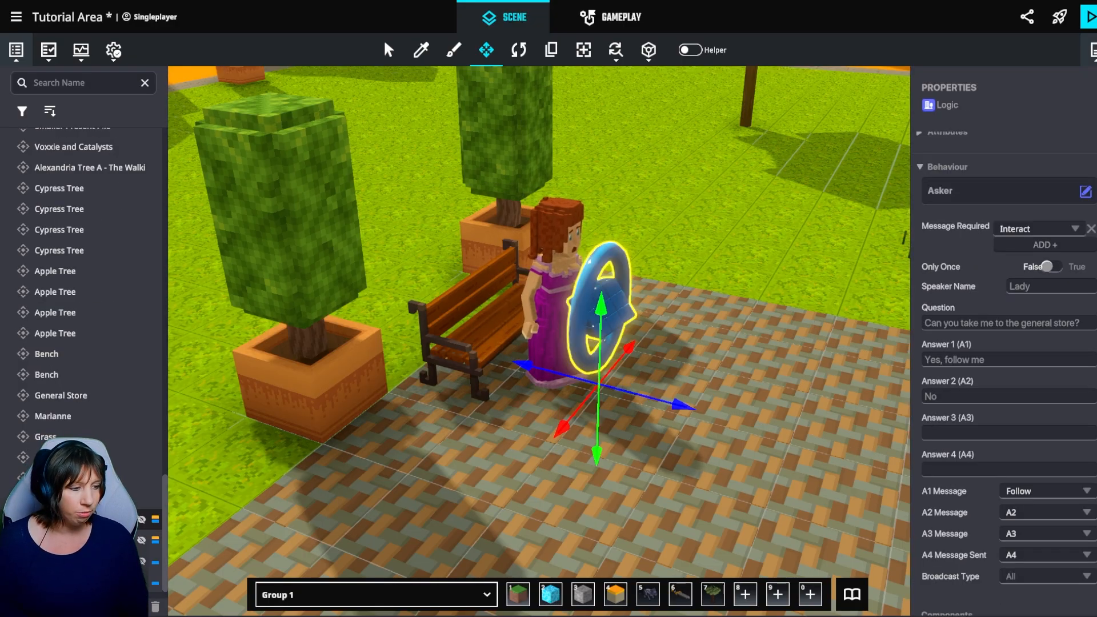
right_click_drag(656, 357, 602, 345)
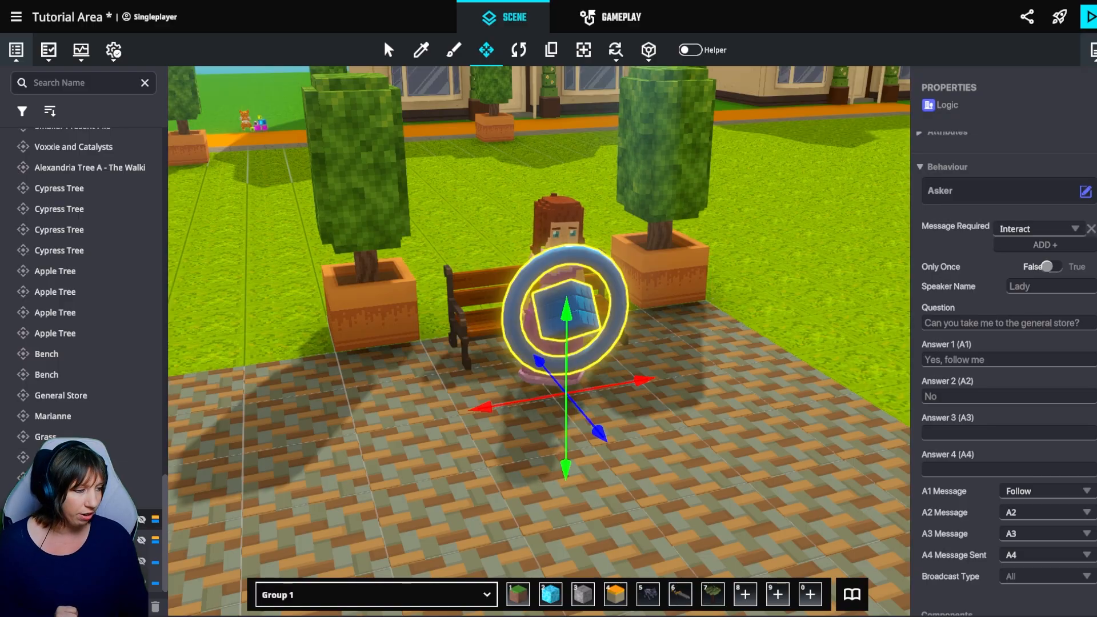
scroll(971, 395, "up", 2)
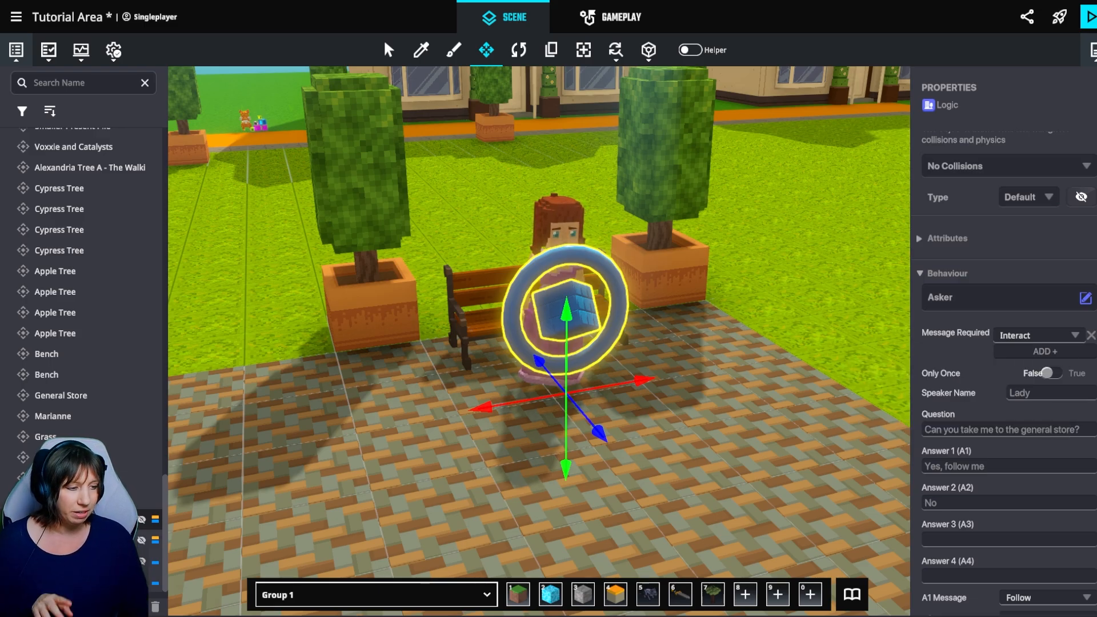
right_click_drag(657, 442, 828, 415)
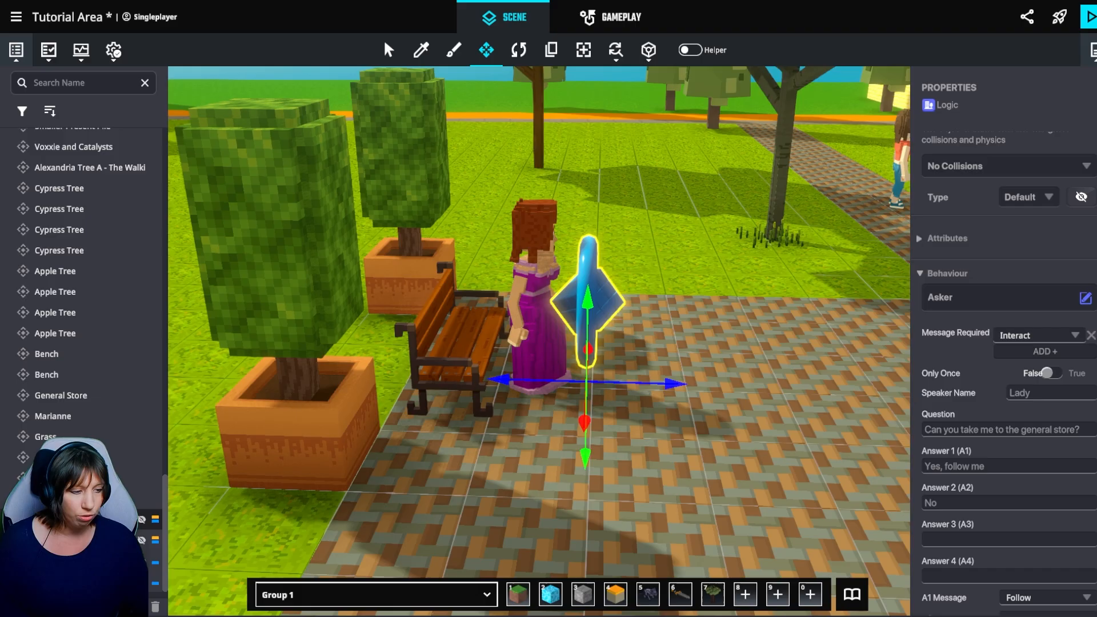
right_click_drag(645, 356, 456, 351)
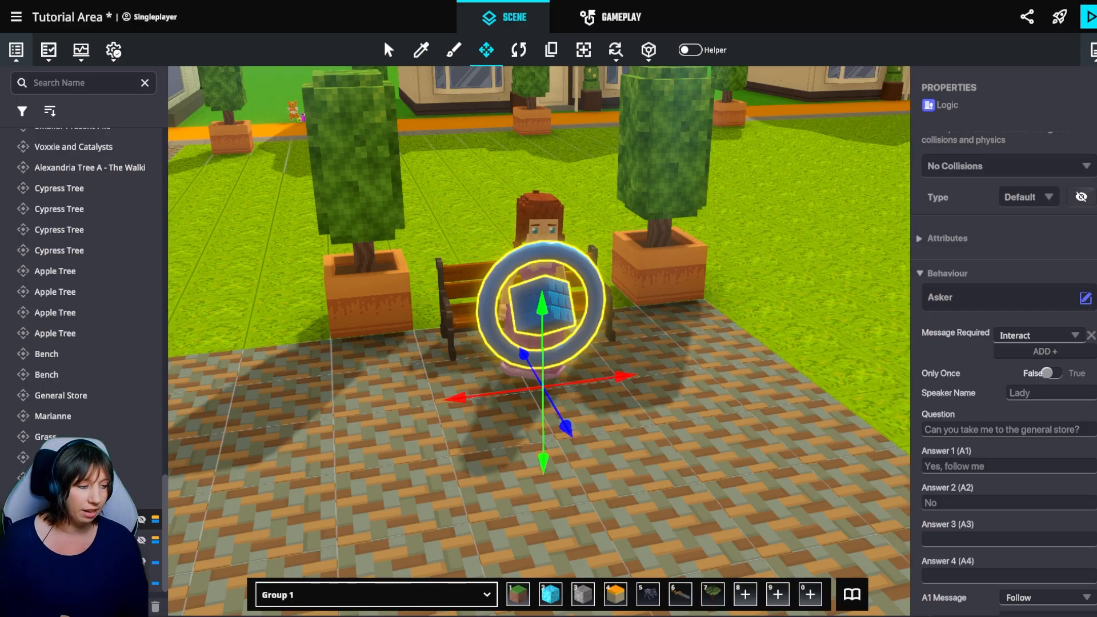
scroll(1005, 371, "down", 1)
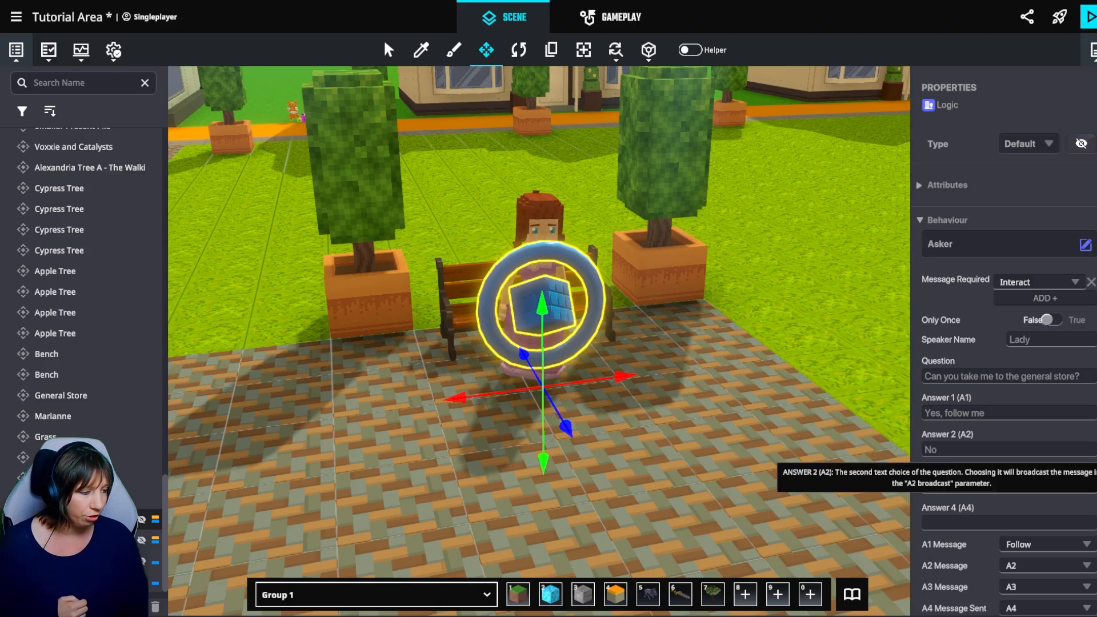
scroll(971, 446, "down", 1)
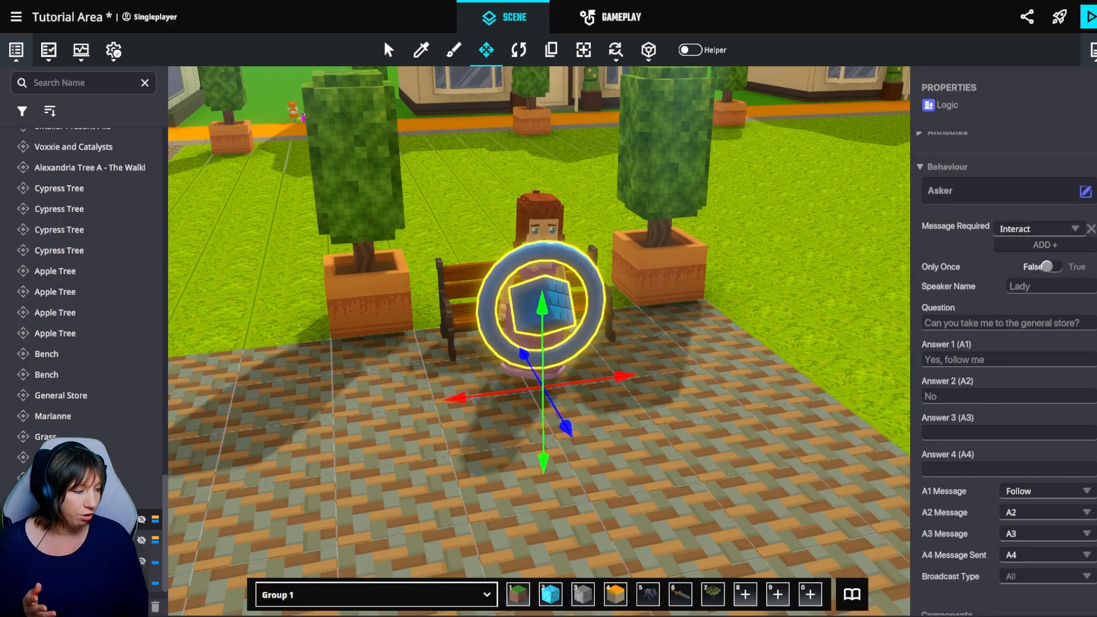
scroll(972, 434, "down", 2)
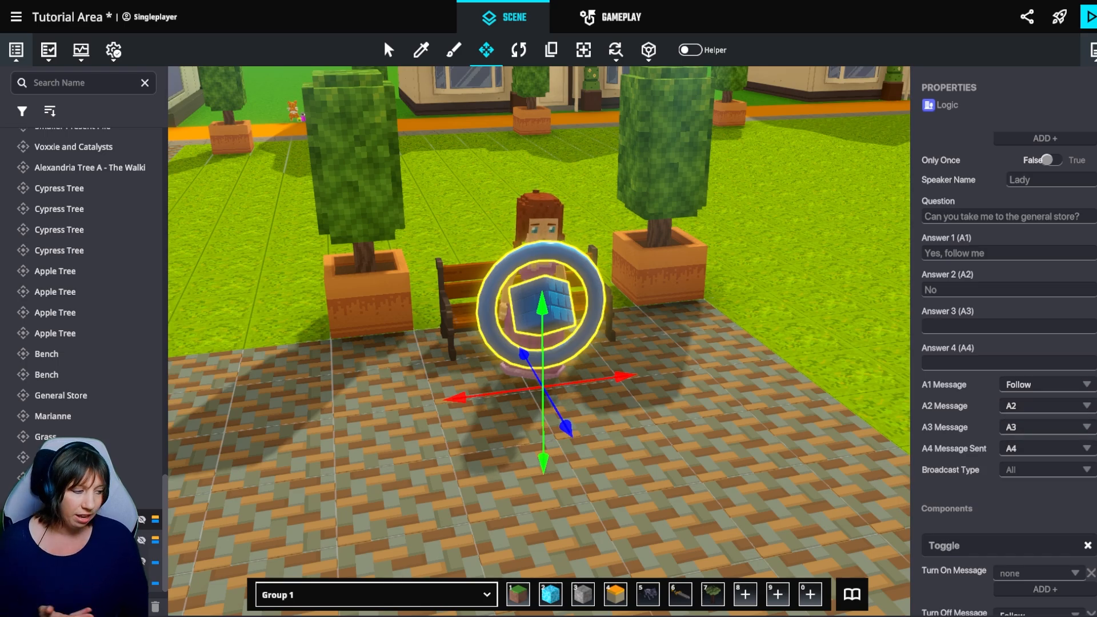
scroll(1011, 374, "down", 1)
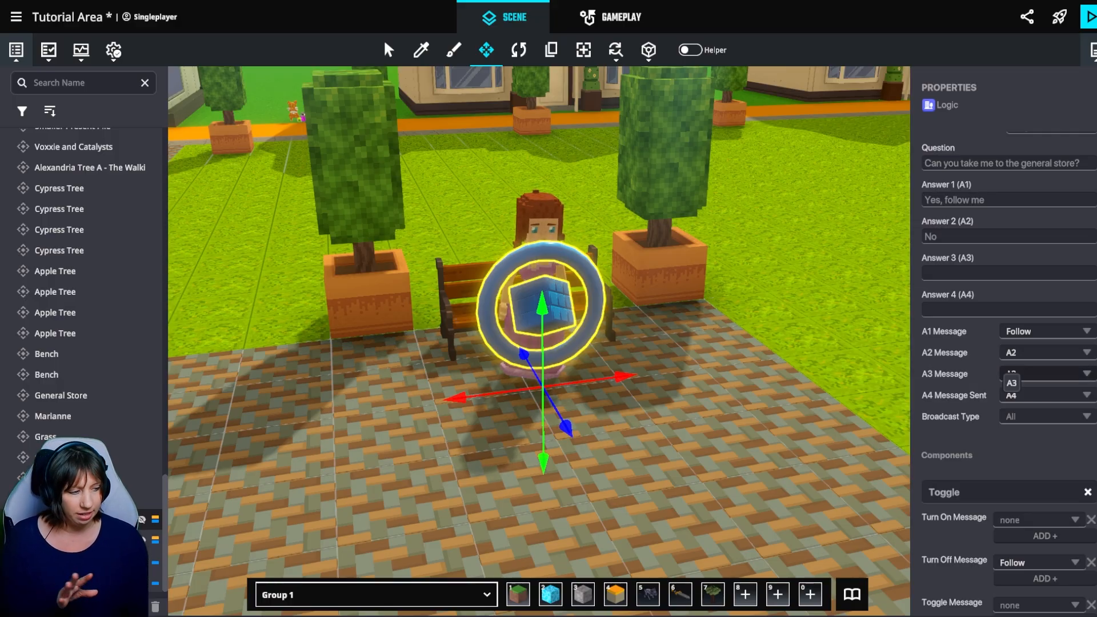
scroll(1011, 383, "down", 1)
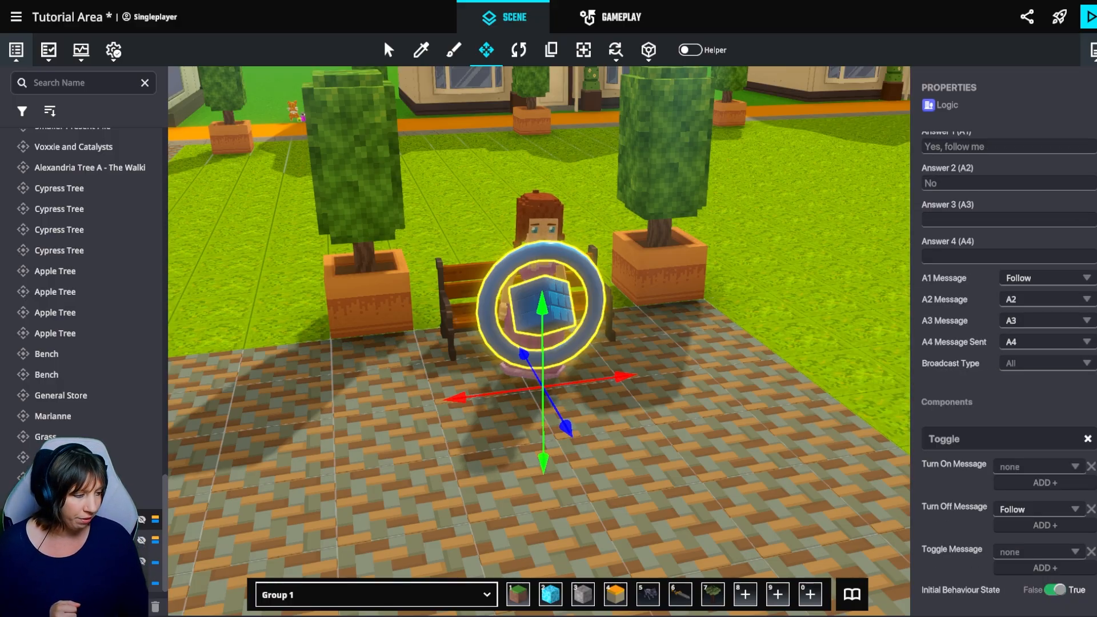
scroll(1008, 372, "down", 1)
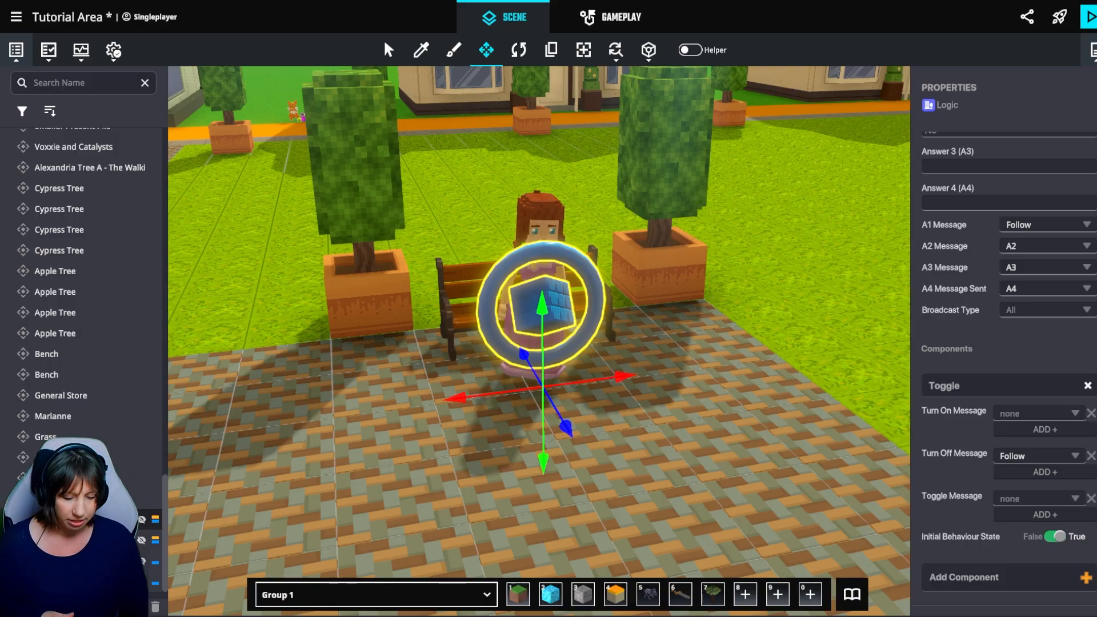
scroll(538, 341, "down", 5)
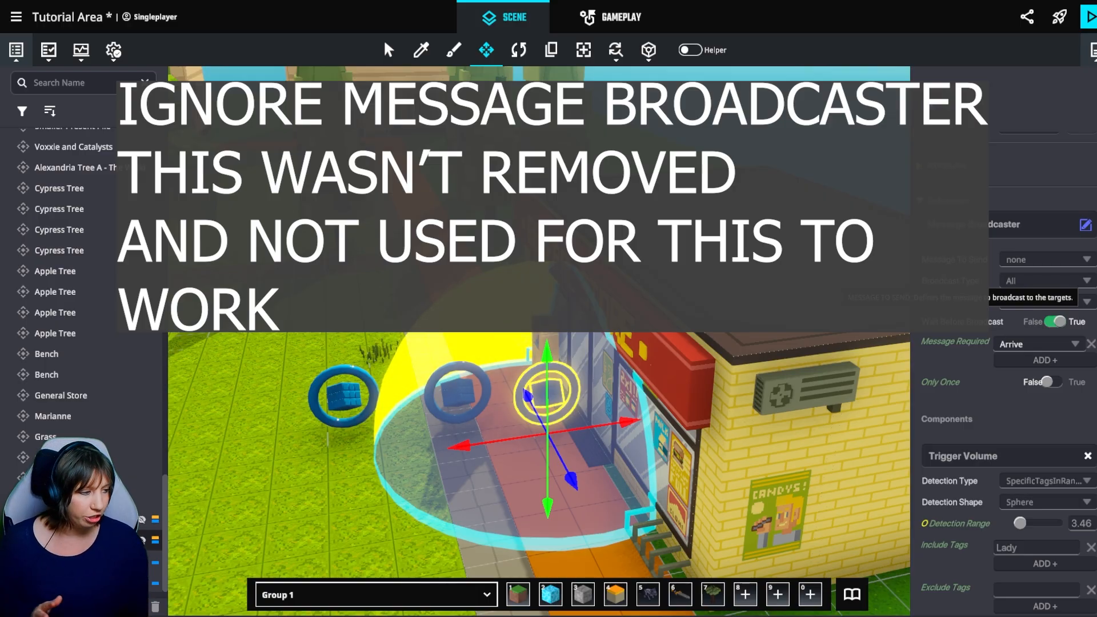
Step: Inspect the Trigger Volume on the logic object at the General Store entrance: detection type, shape options, range, include tags and enter message
scroll(971, 400, "down", 1)
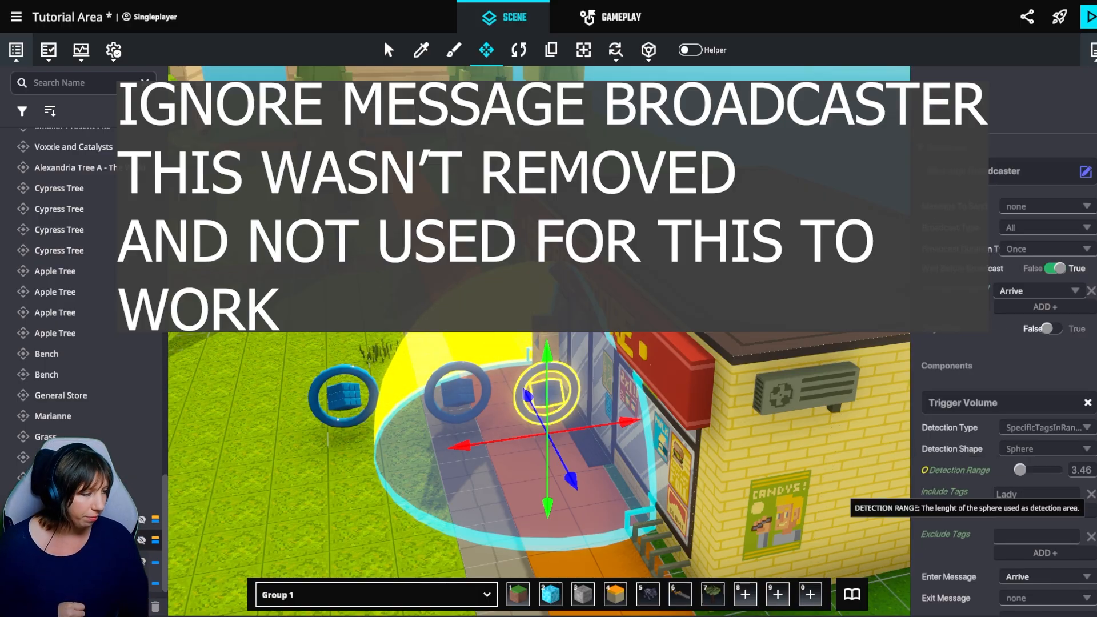
scroll(971, 456, "down", 1)
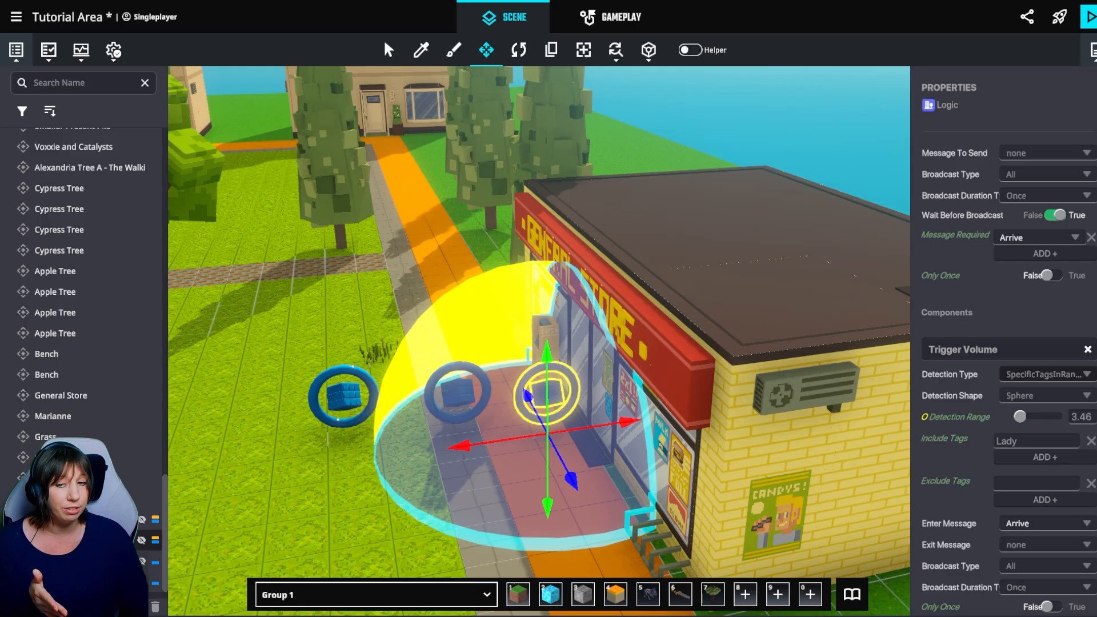
left_click(1039, 395)
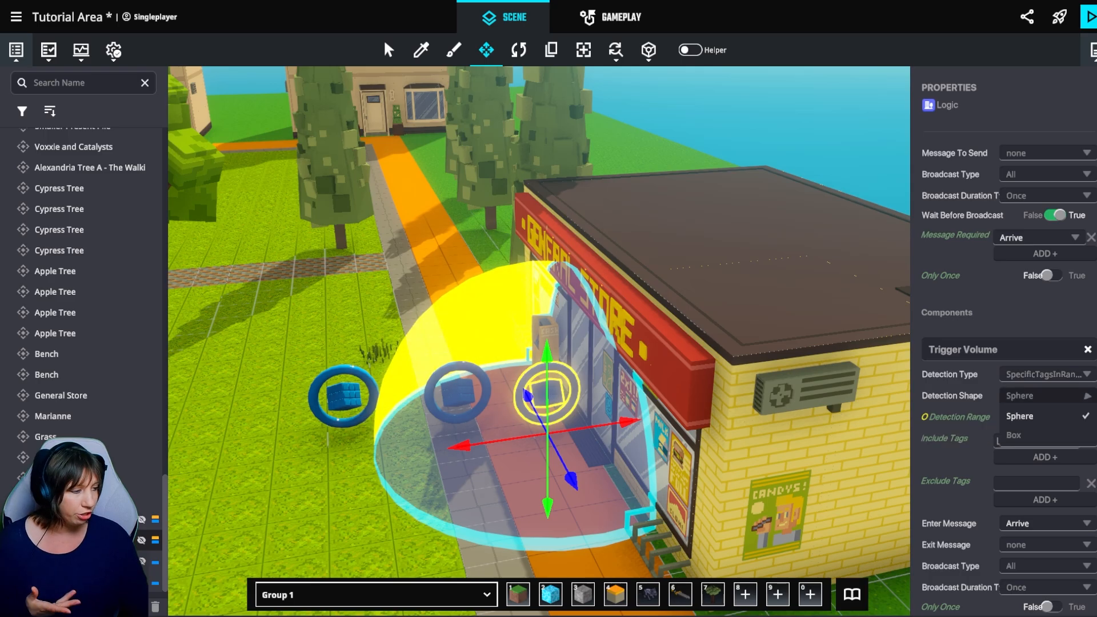
left_click(960, 396)
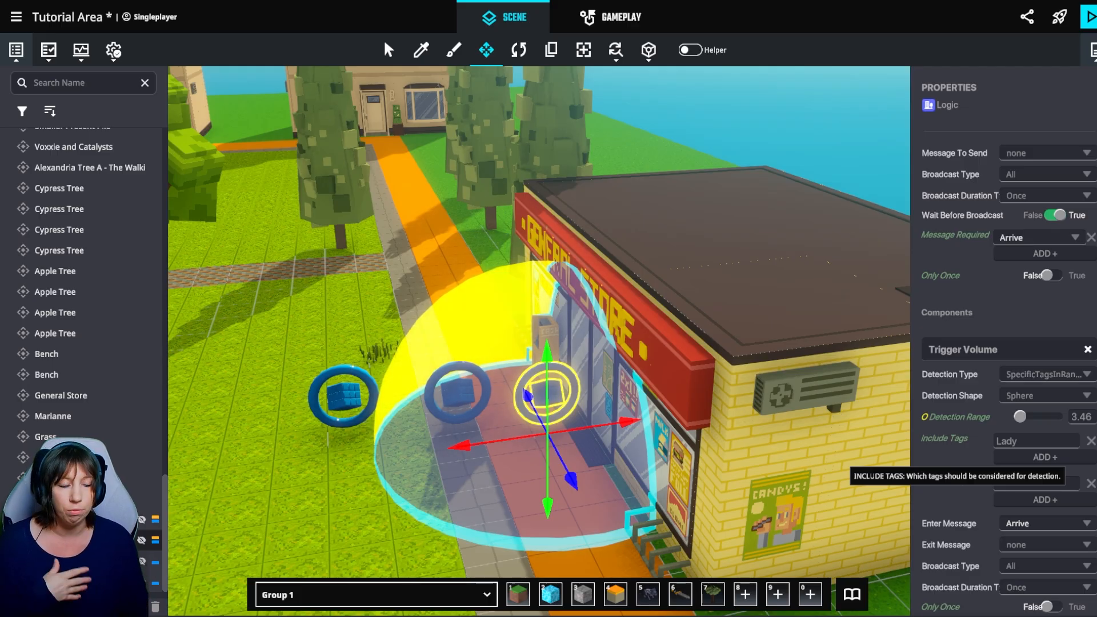
scroll(1006, 468, "down", 3)
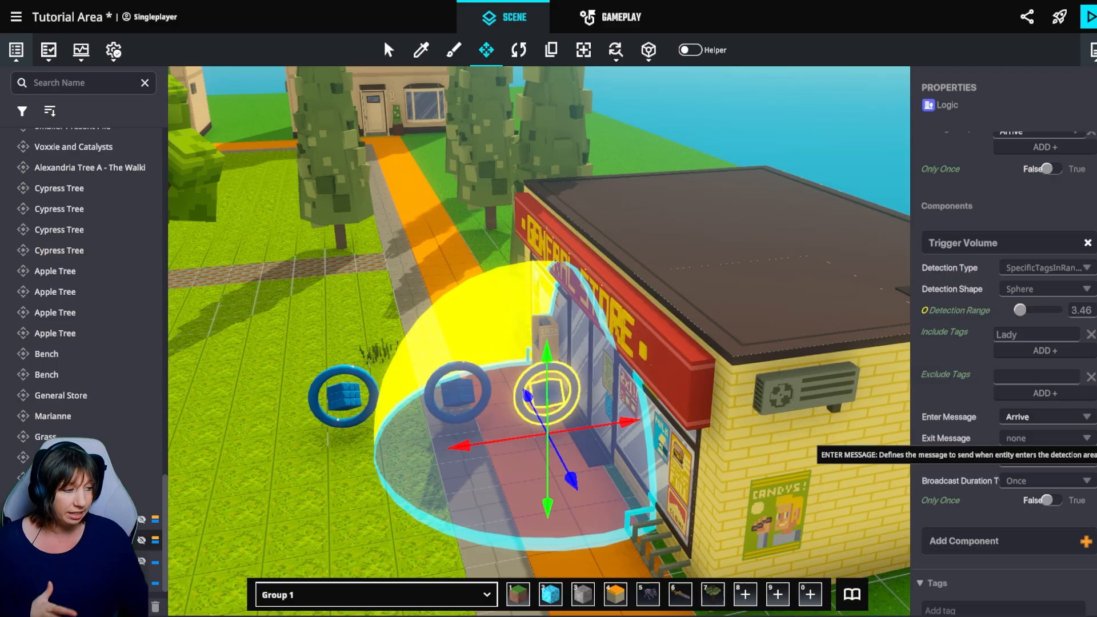
scroll(1005, 400, "down", 2)
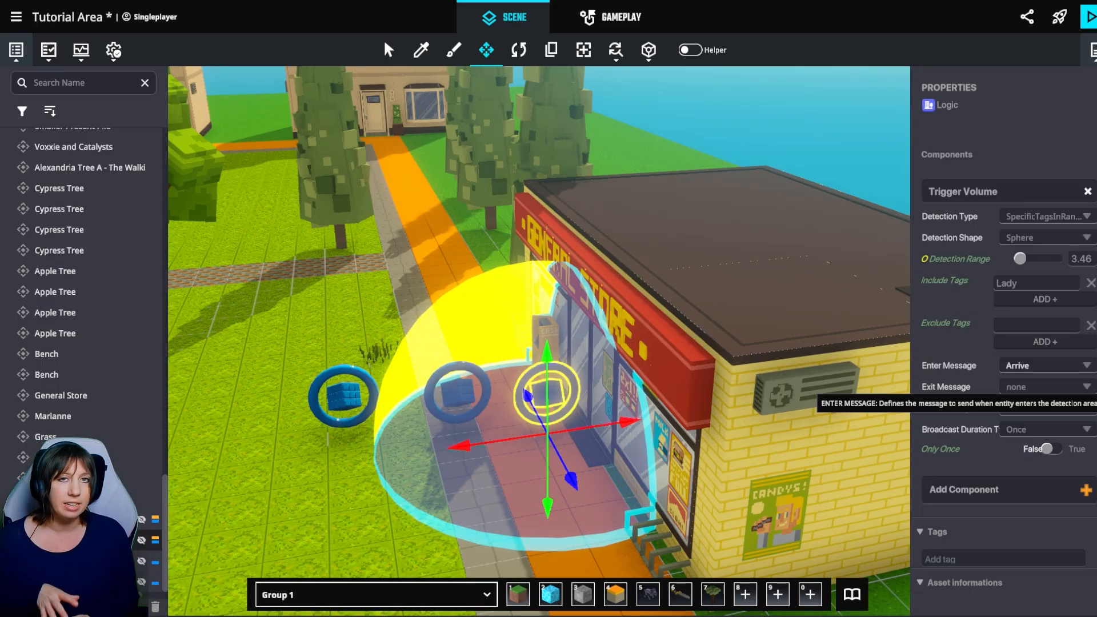
left_click(1024, 387)
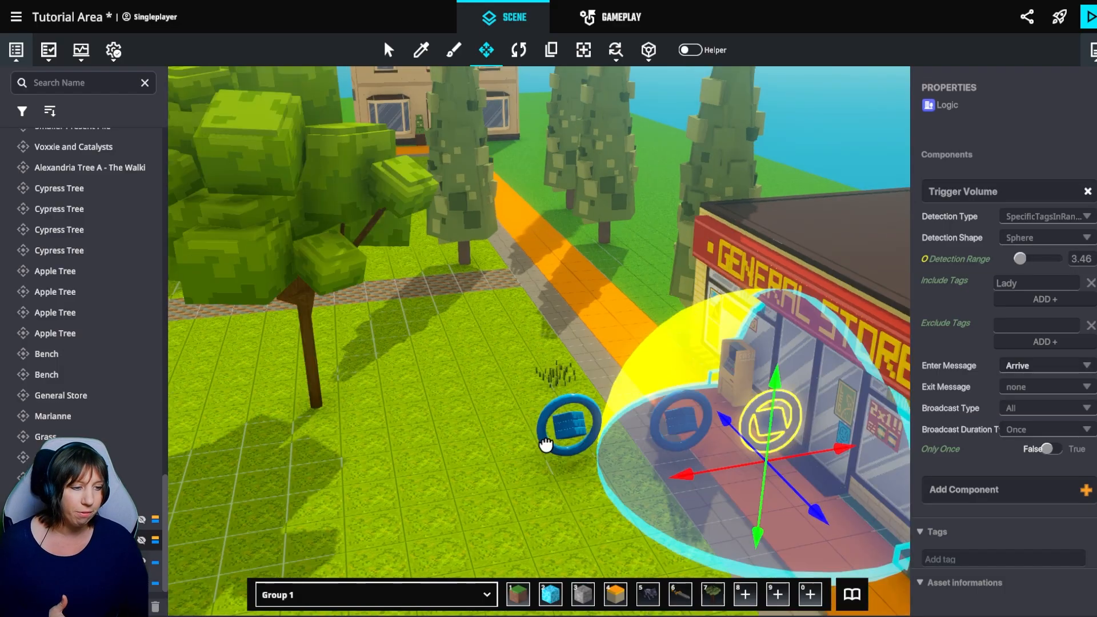
Step: Check Lady Lustward's Follow module and Toggle turn-off message, and compare them with the General Store's Trigger Volume enter message
key("a")
left_click(506, 321)
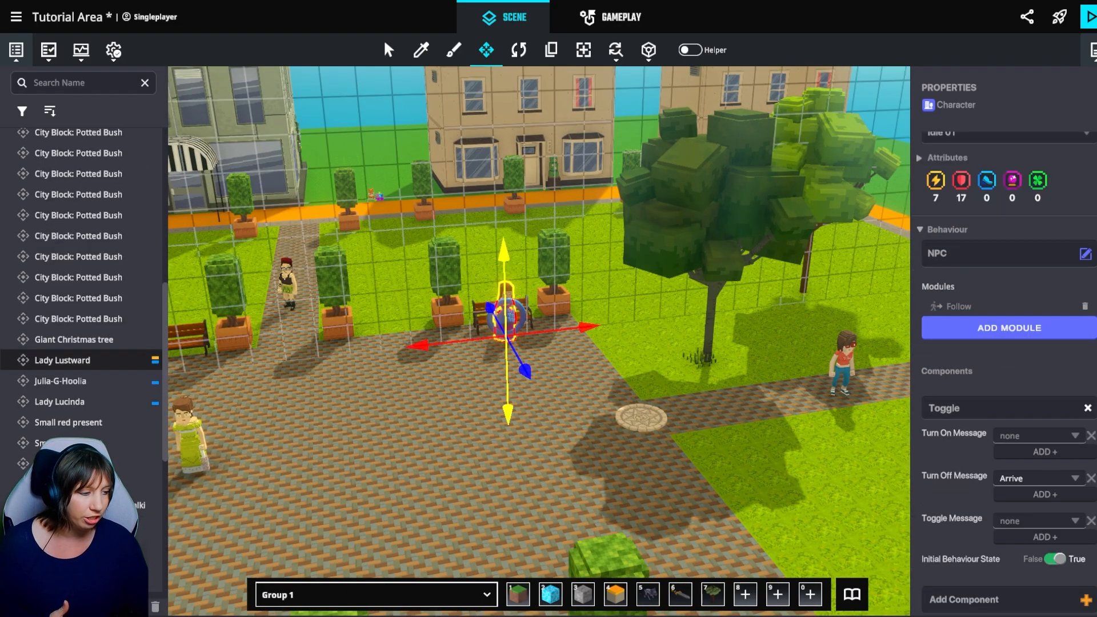
scroll(1006, 320, "down", 3)
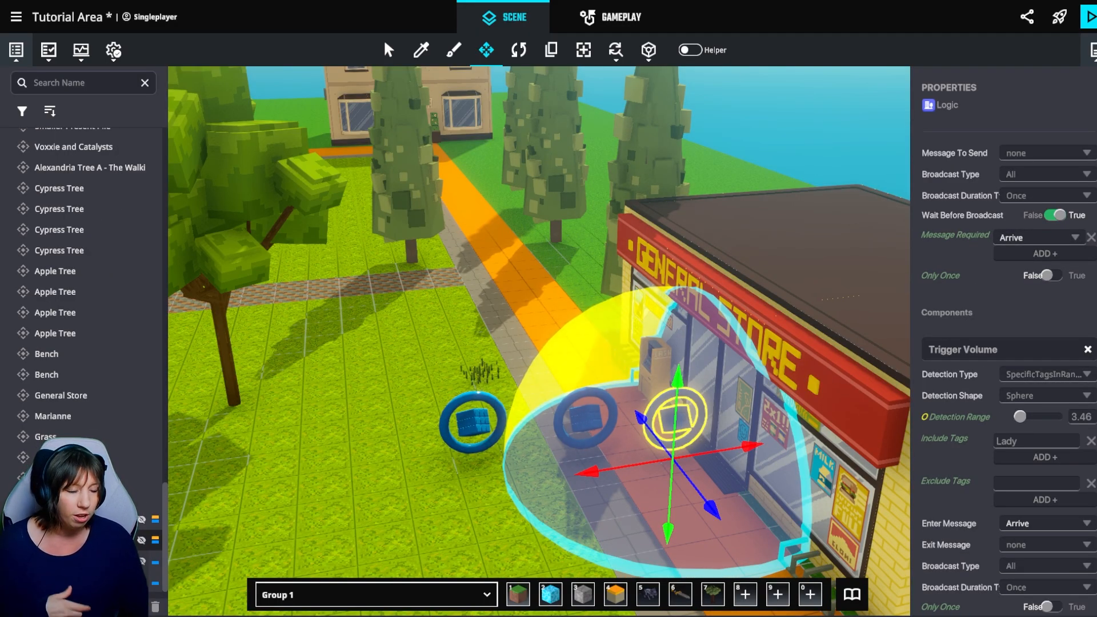
middle_click_drag(754, 559, 694, 565)
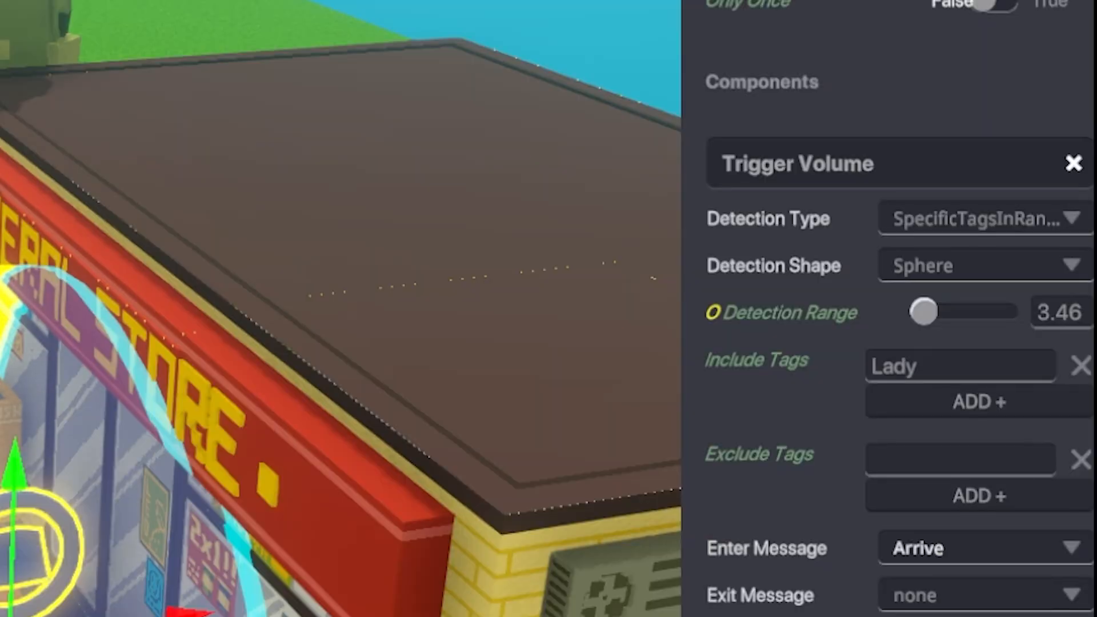
scroll(771, 528, "down", 2)
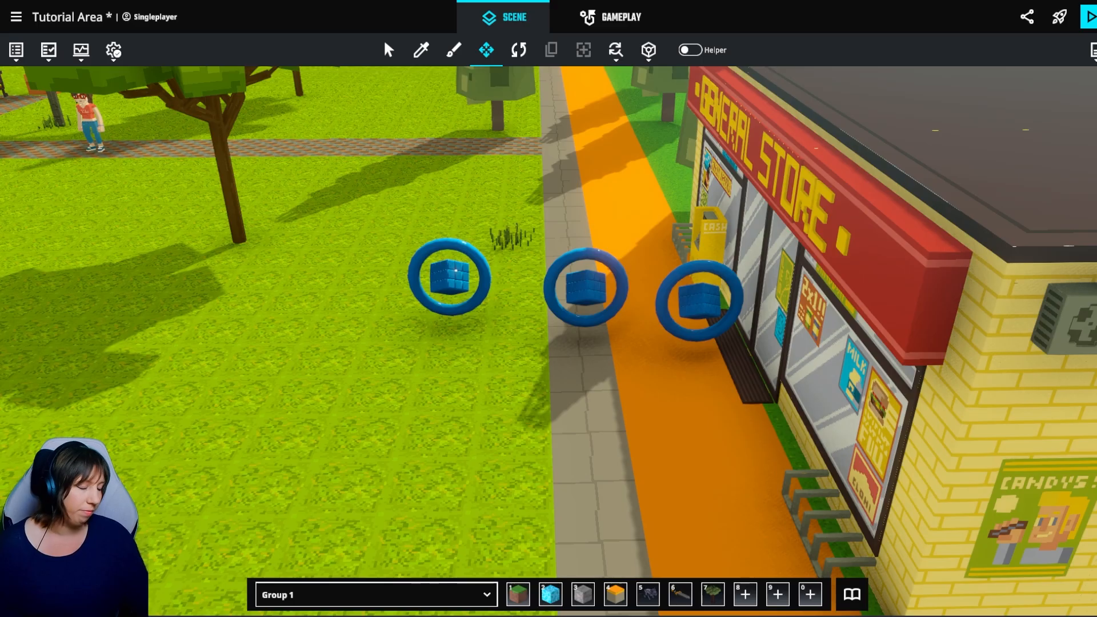
Step: Compare the message, question and answer settings of the Asker on the grass by the store with the neighbouring Void's required message
left_click(447, 277)
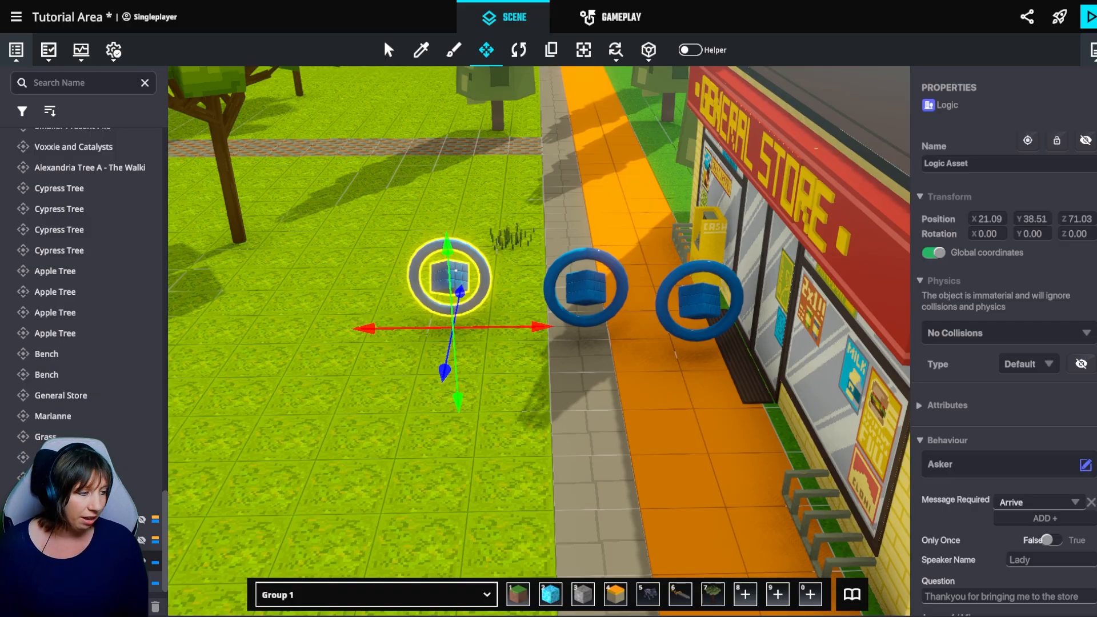
scroll(972, 320, "down", 3)
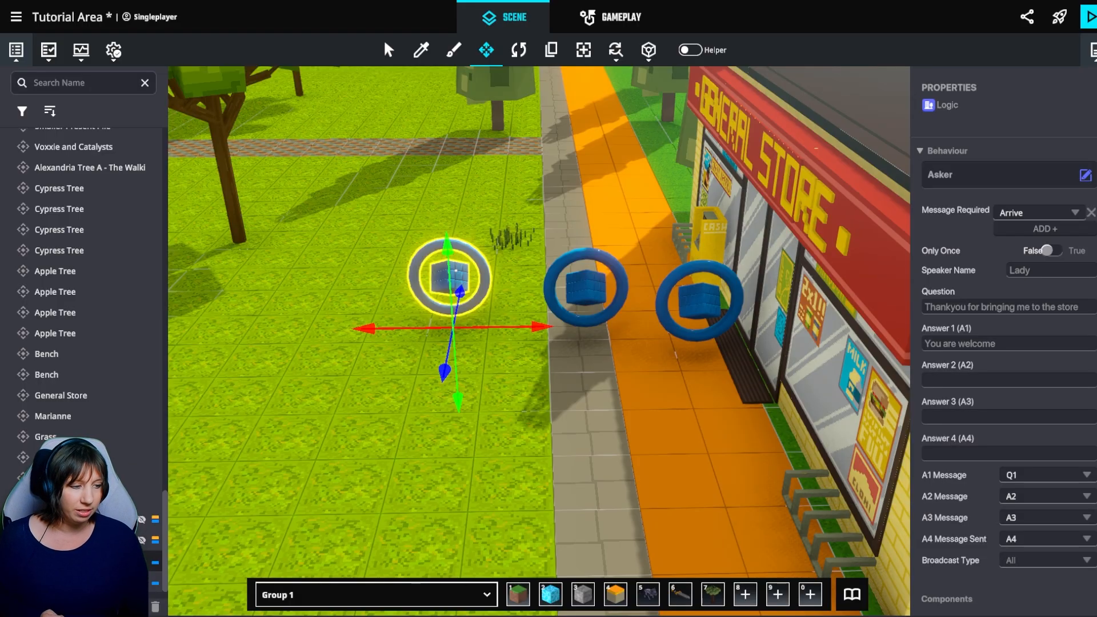
left_click(586, 288)
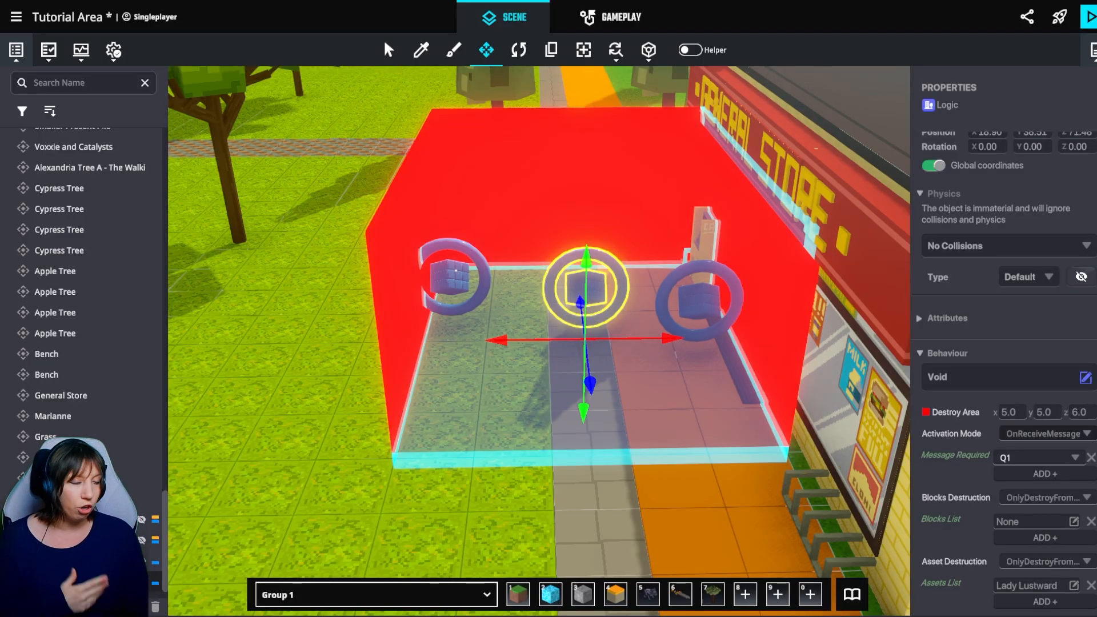
scroll(1005, 342, "down", 1)
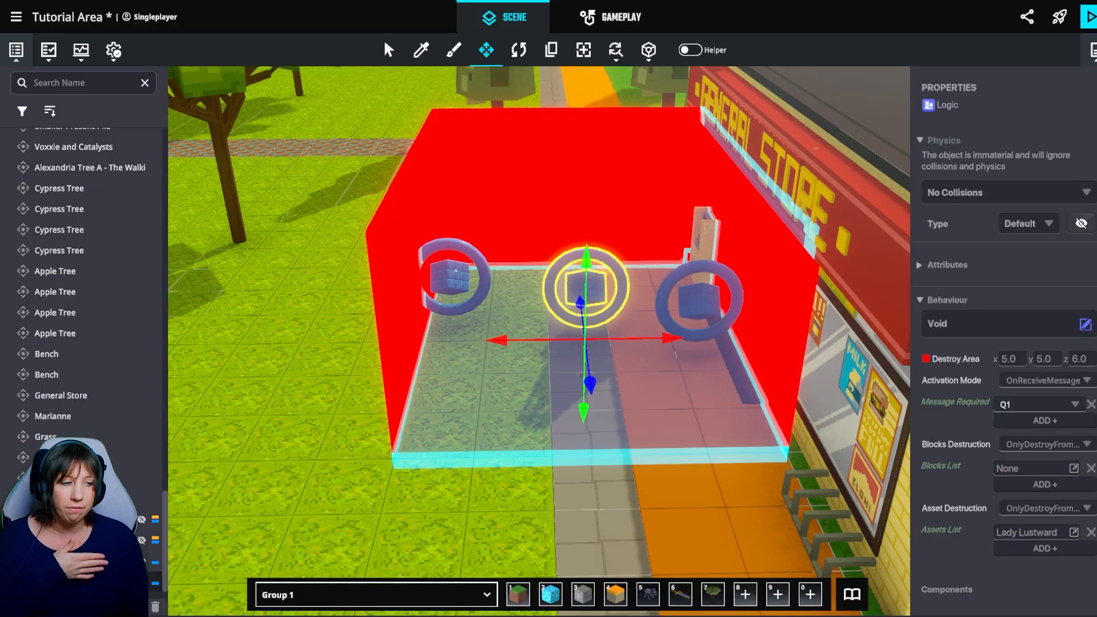
left_click(449, 278)
scroll(1005, 354, "down", 2)
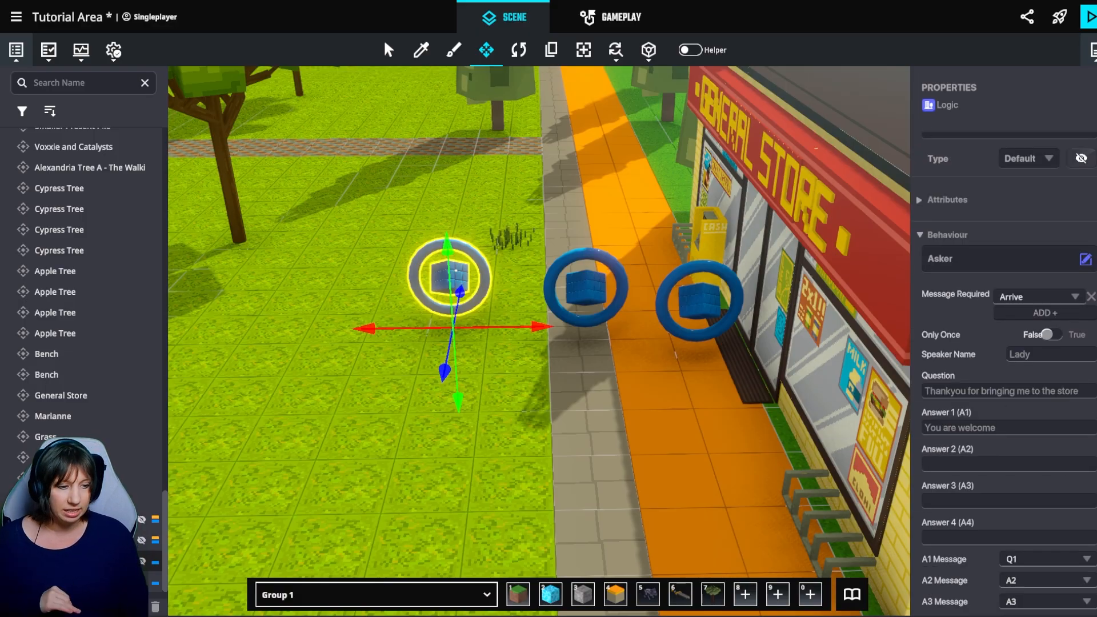
Step: Examine the Void's destroy area, asset destruction options and assets list selection, keeping OnlyDestroyFromList and Lady Lustward
left_click(585, 287)
scroll(1006, 354, "down", 1)
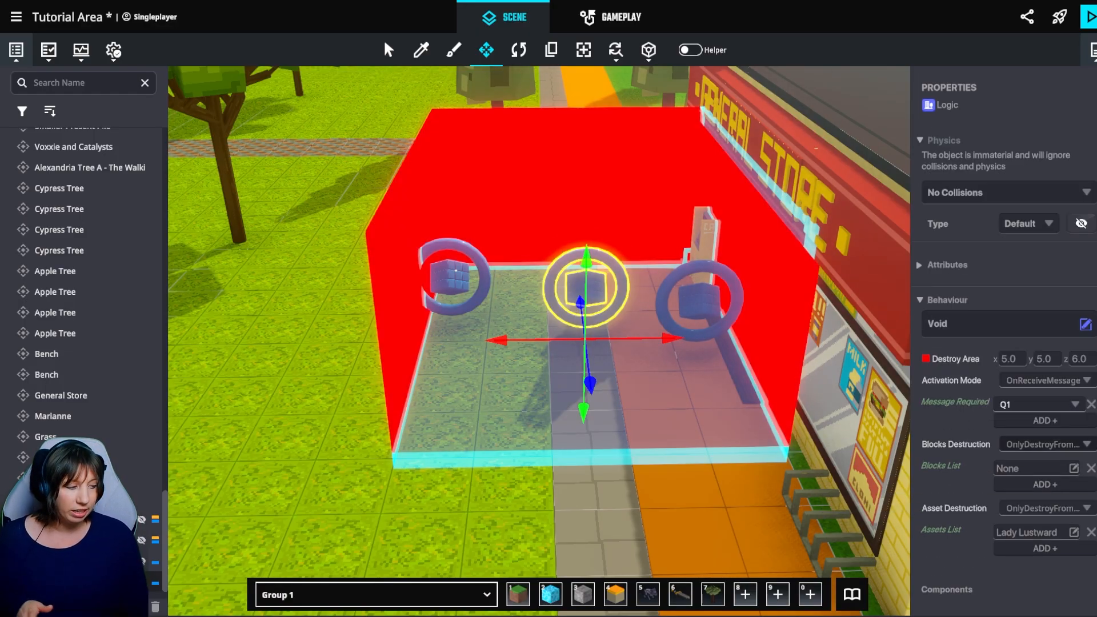
scroll(1005, 354, "down", 1)
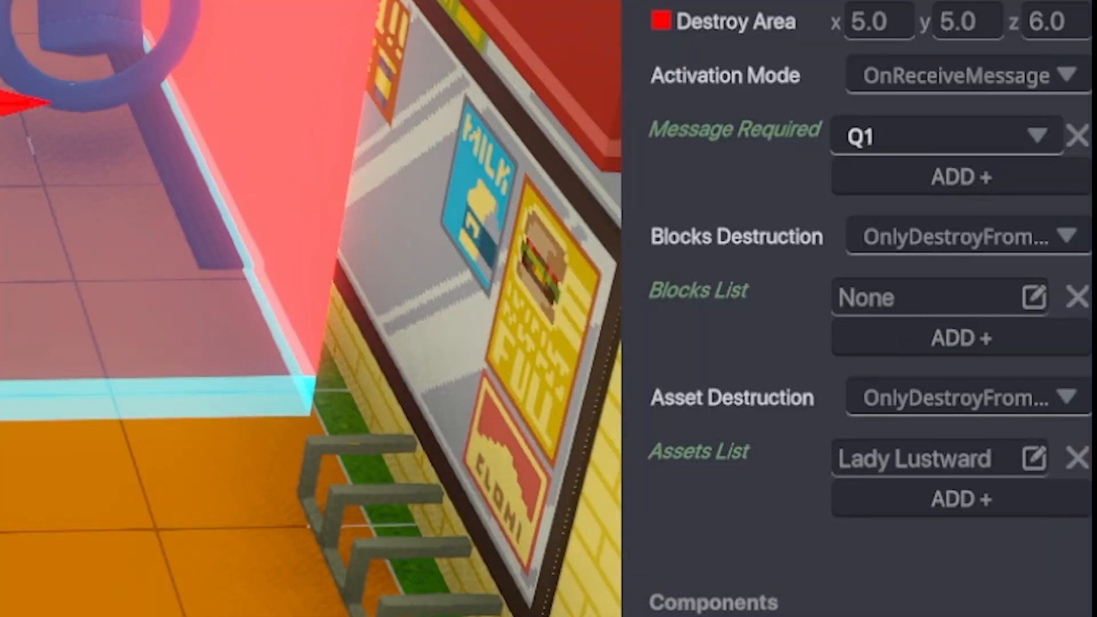
left_click(968, 397)
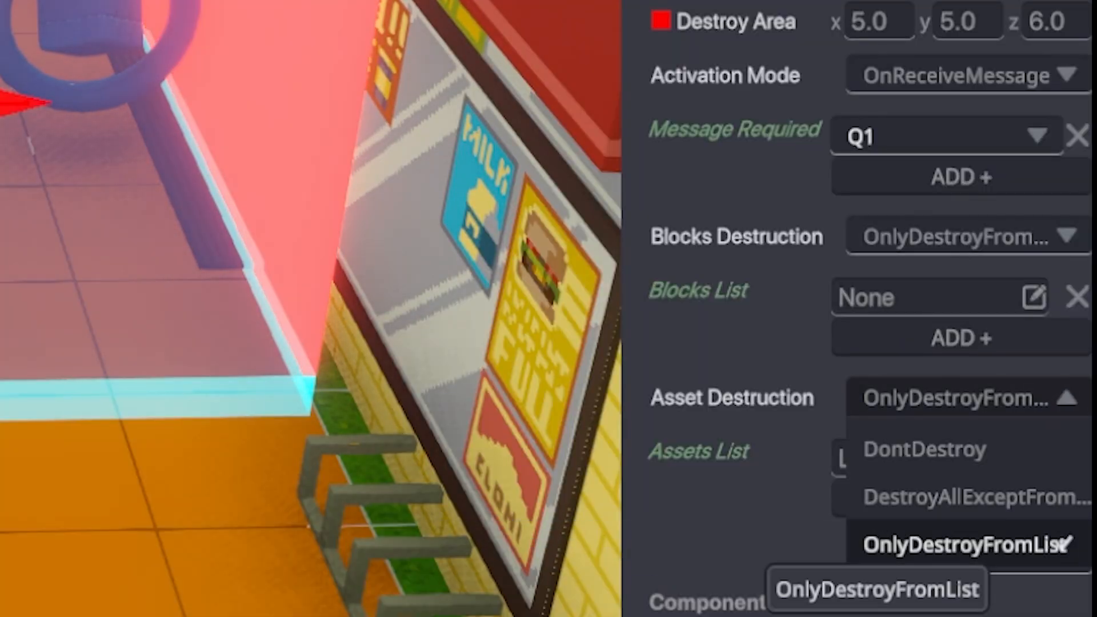
left_click(914, 545)
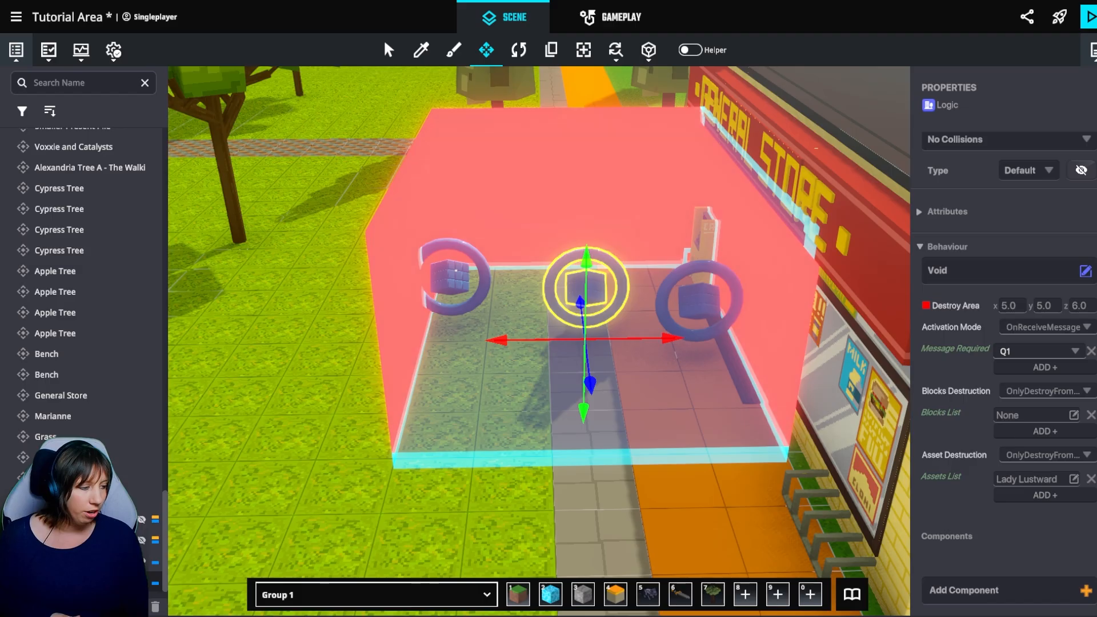
left_click(1033, 459)
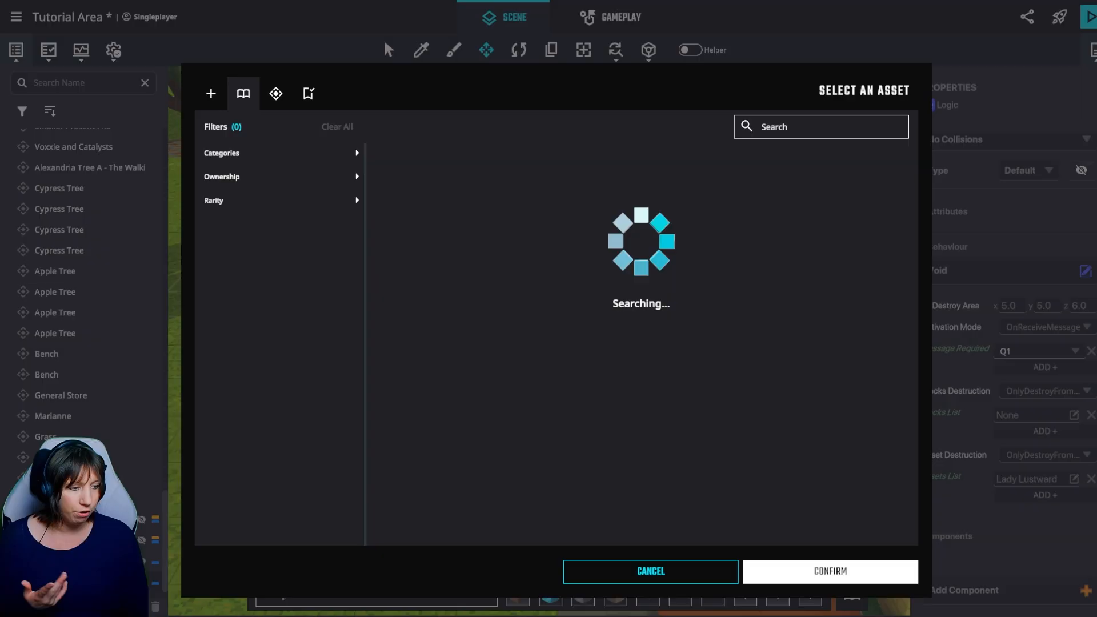
left_click(651, 571)
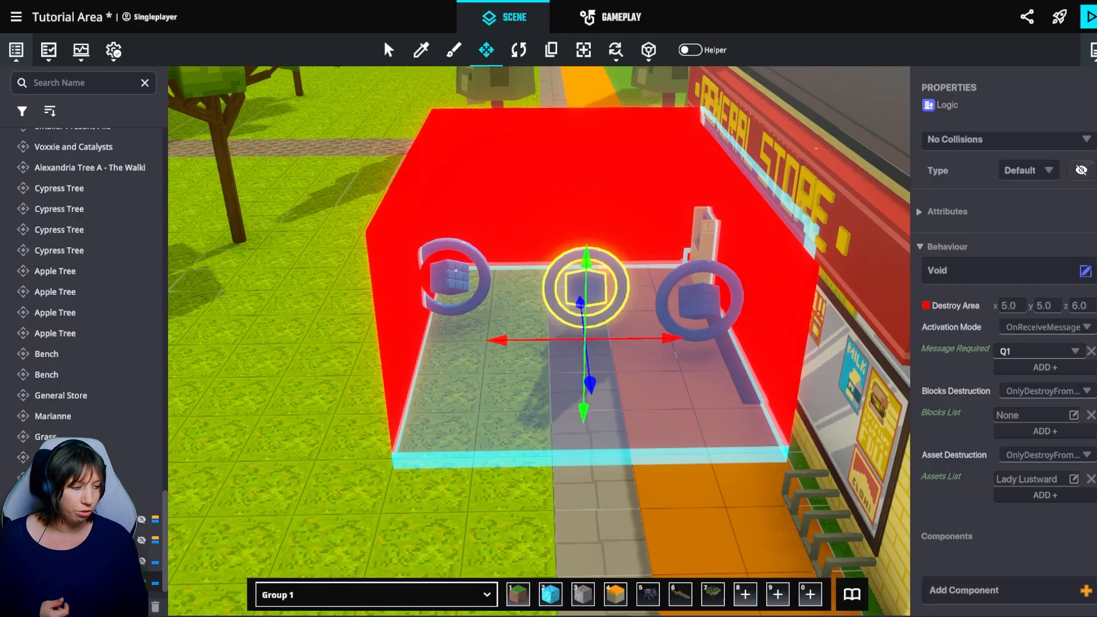
scroll(1005, 343, "down", 2)
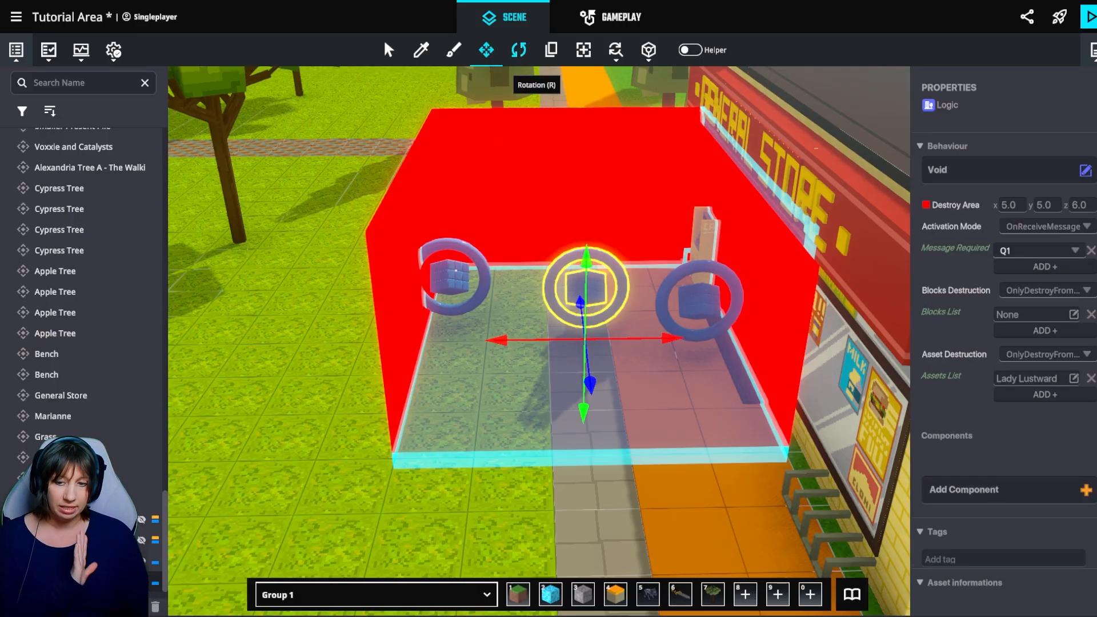
Step: Review the FOLLOW quest in the gameplay objectives, from its unlock message and Asset Death type to its completion action
left_click(610, 17)
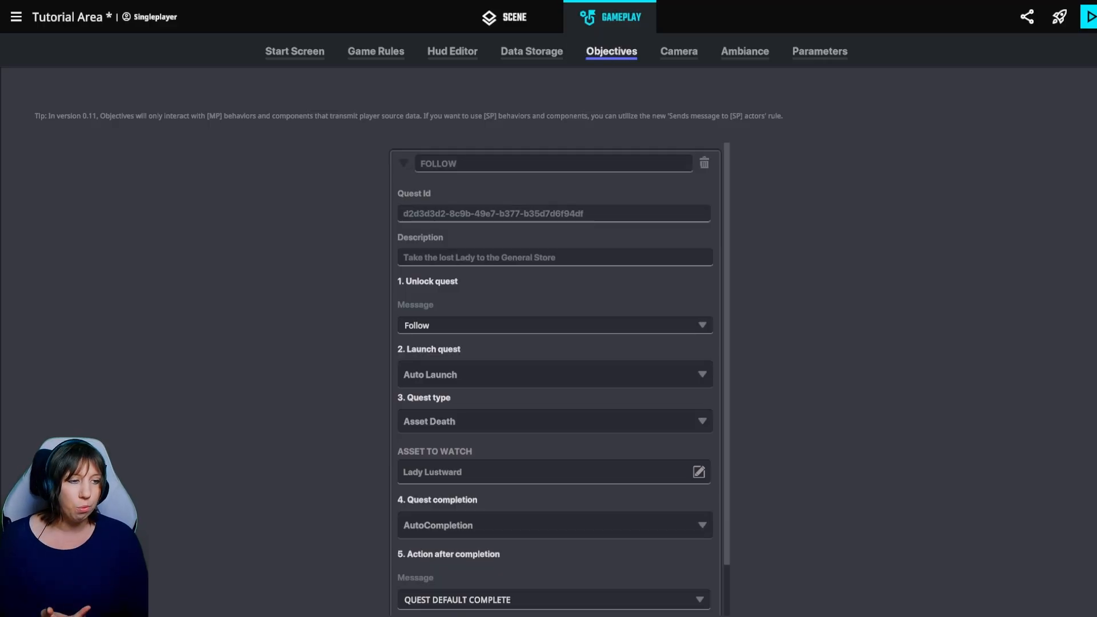
scroll(554, 377, "down", 1)
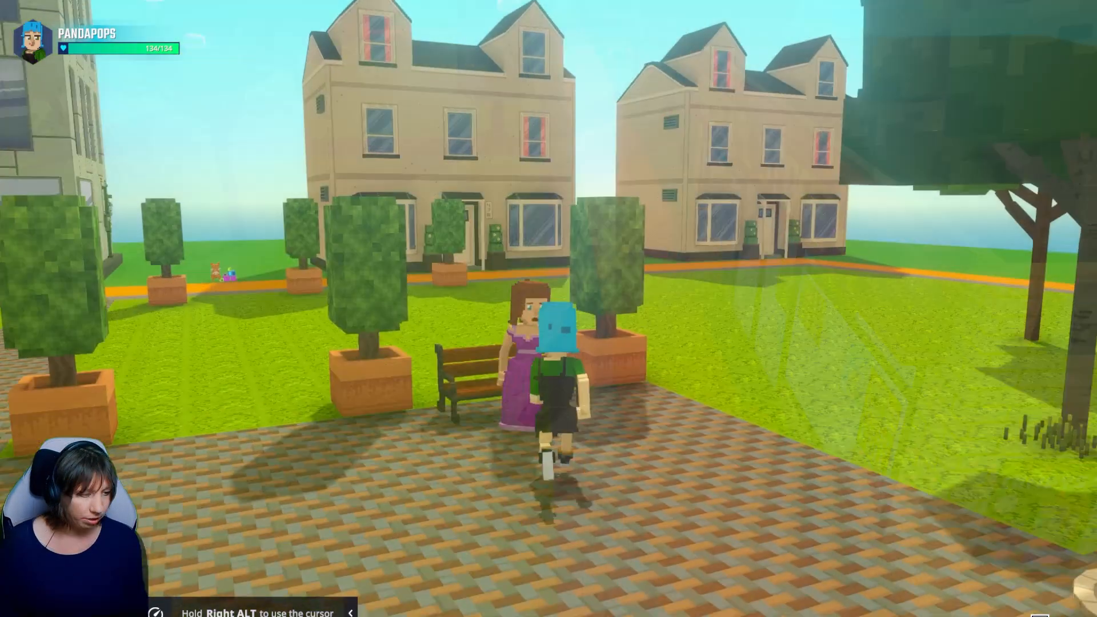
Step: Playtest the quest by approaching the Lady at the bench and answering her question with "Yes, follow me"
key("w")
key("e")
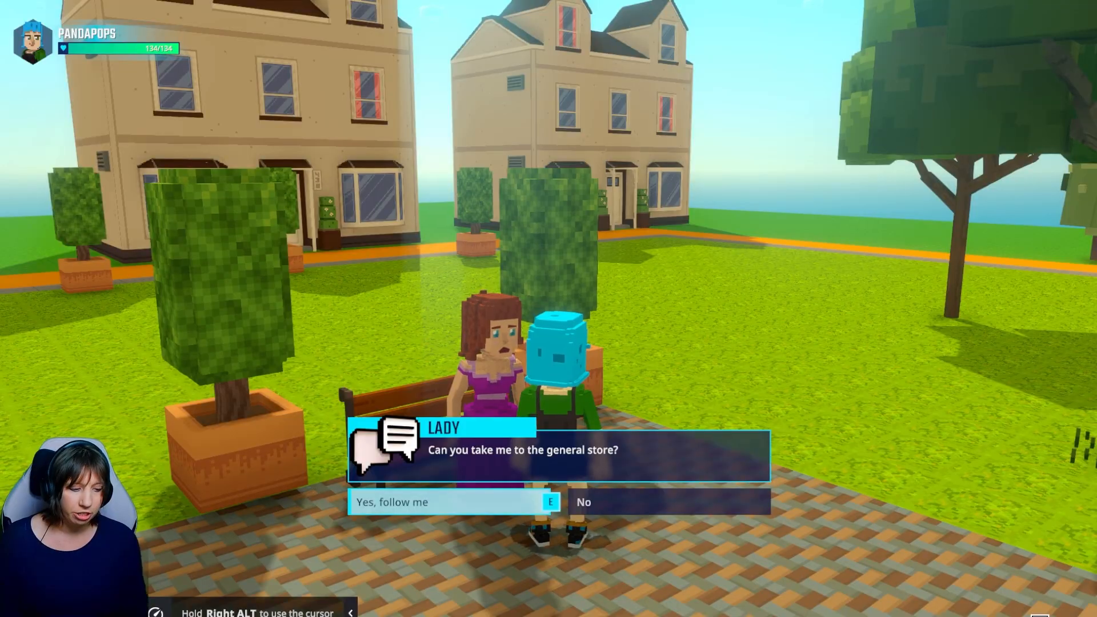
key("e")
Step: Lead the Lady across the grass to the General Store, answer her with "You are welcome", and walk around the storefront
key("s")
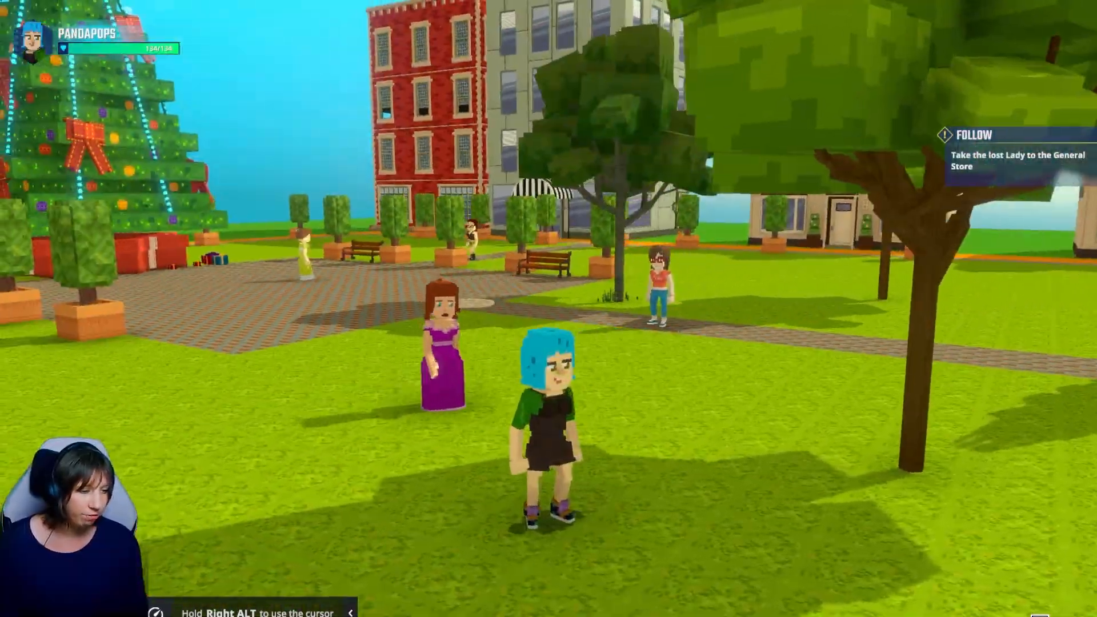
key("w")
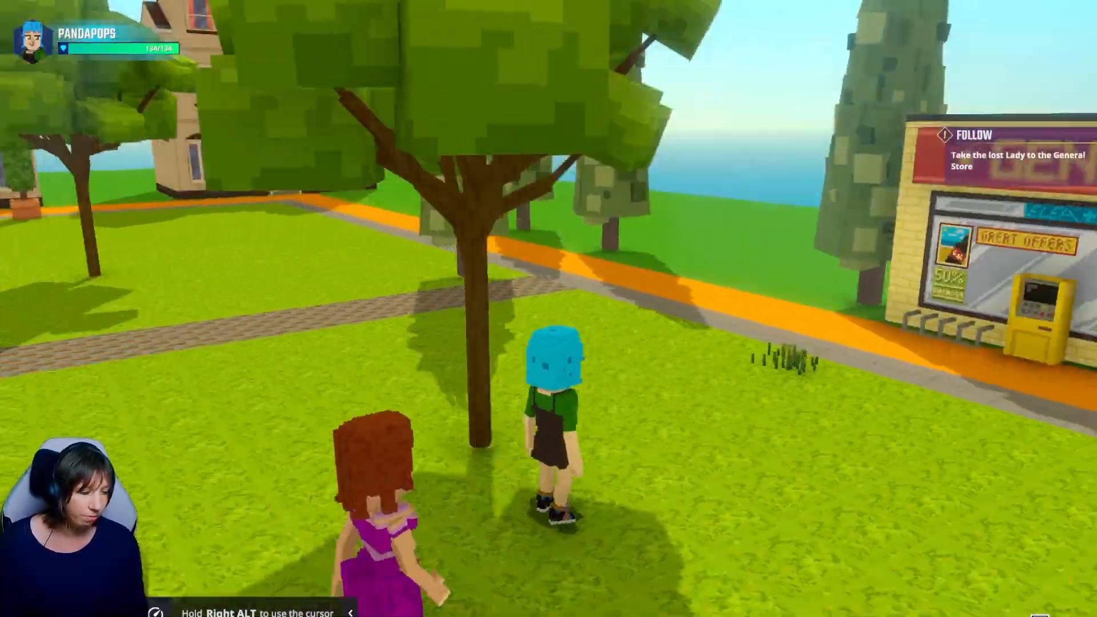
key("w")
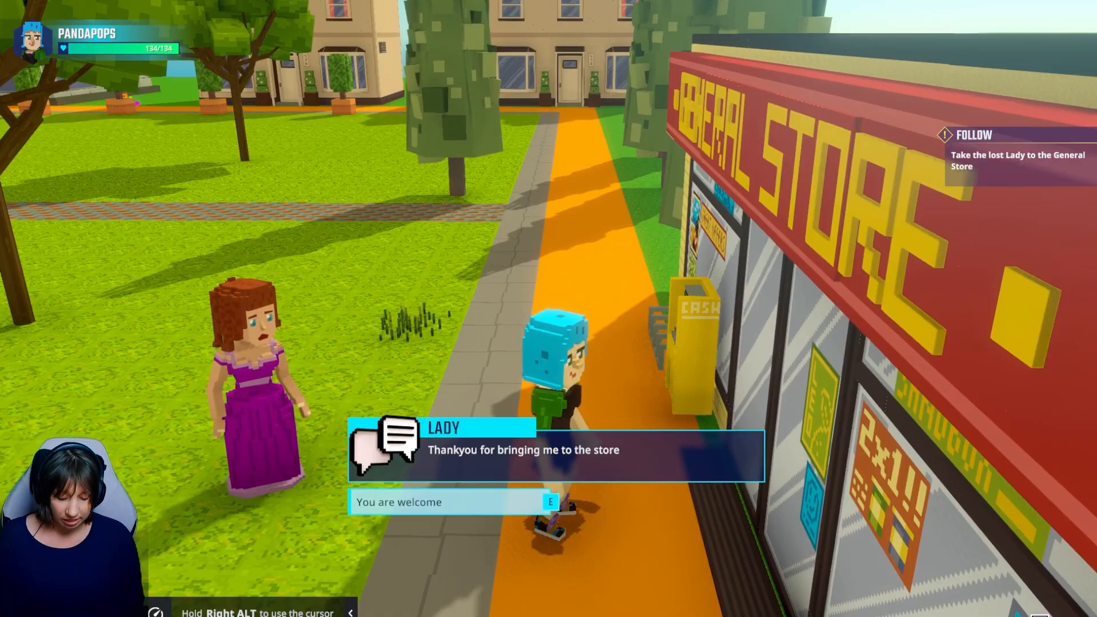
key("e")
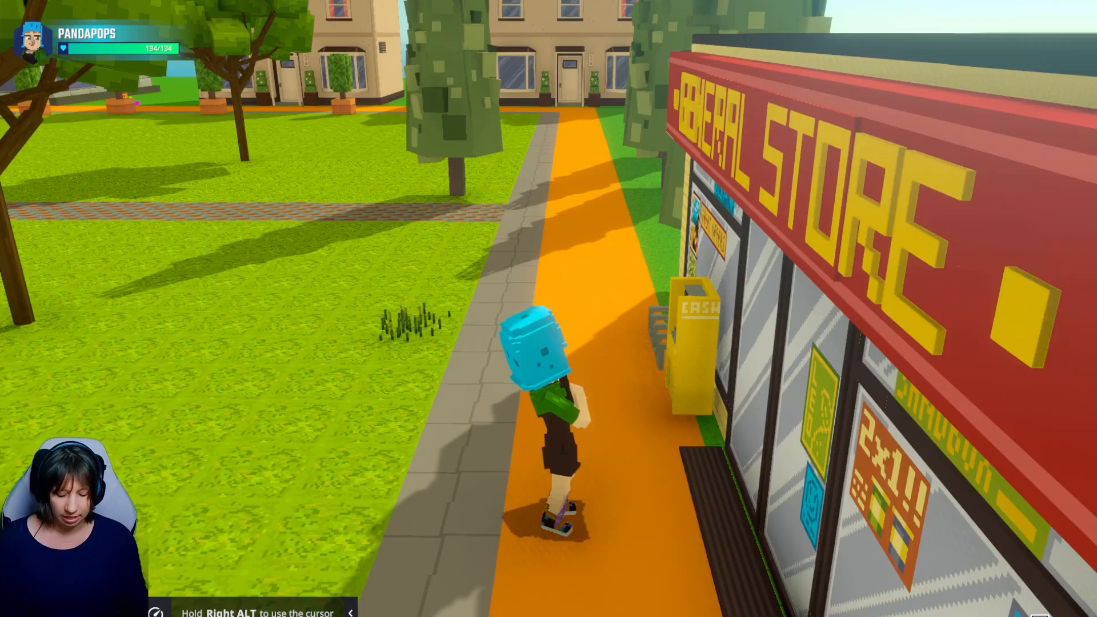
key("w")
key("w")
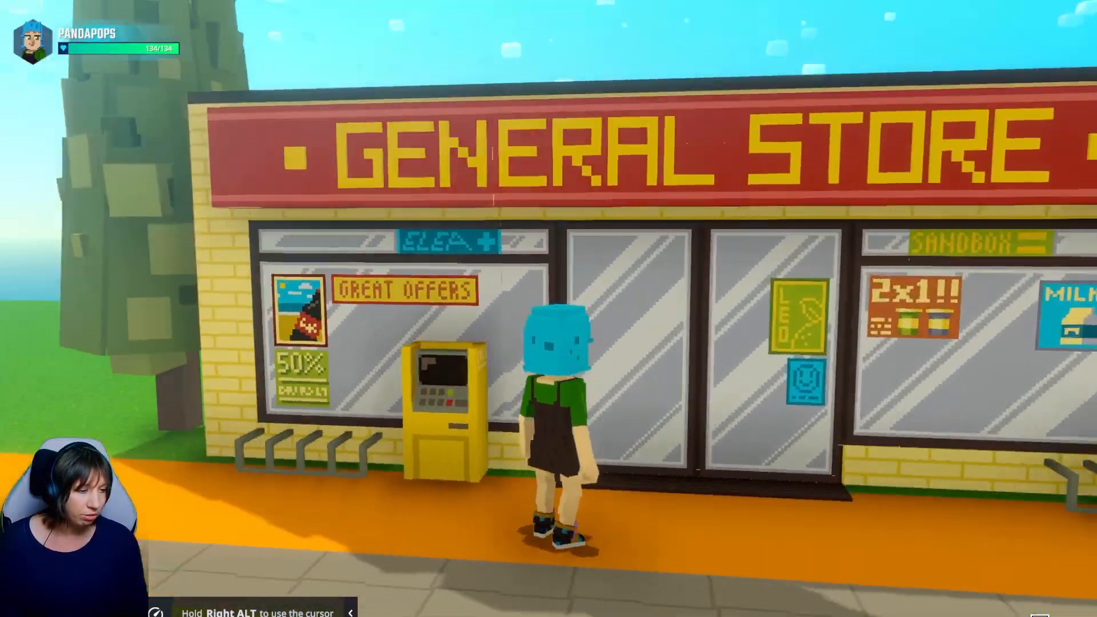
key("a")
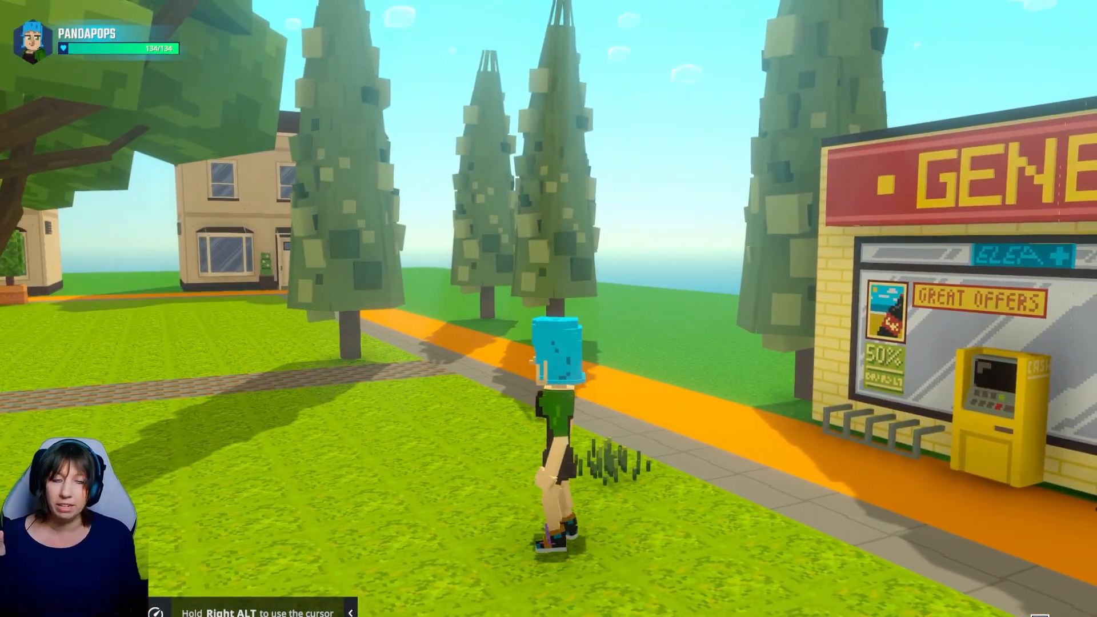